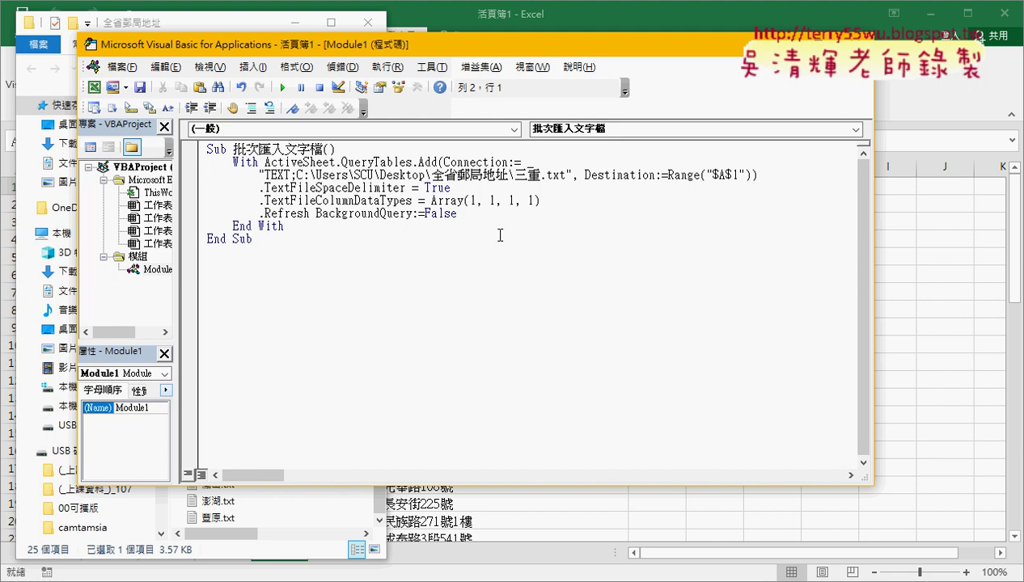
Add an indented file = Dir("") line right under the Sub header.
left_click_drag(465, 216, 208, 187)
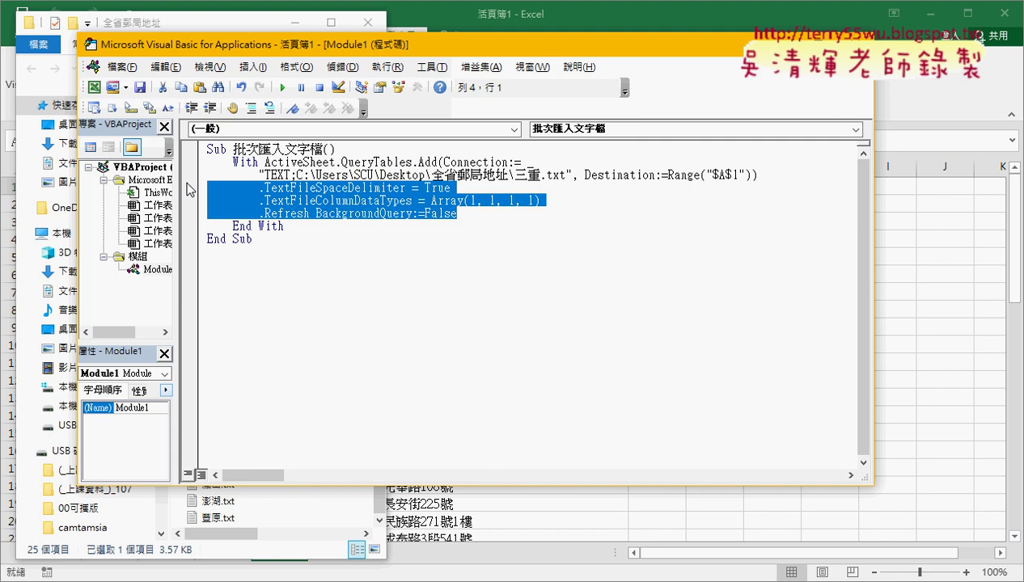
left_click(357, 150)
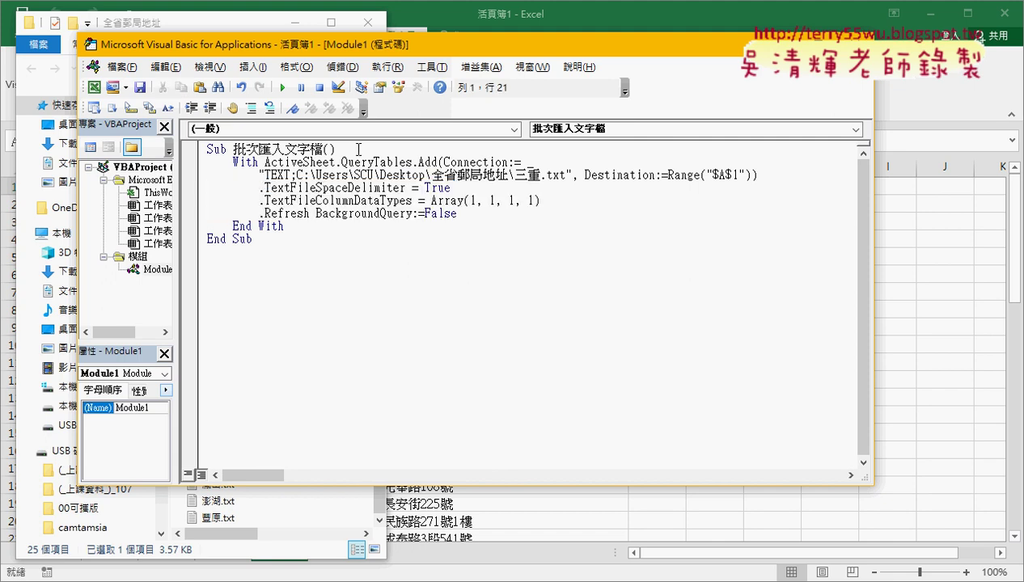
key("Return")
key("Return")
key("Up")
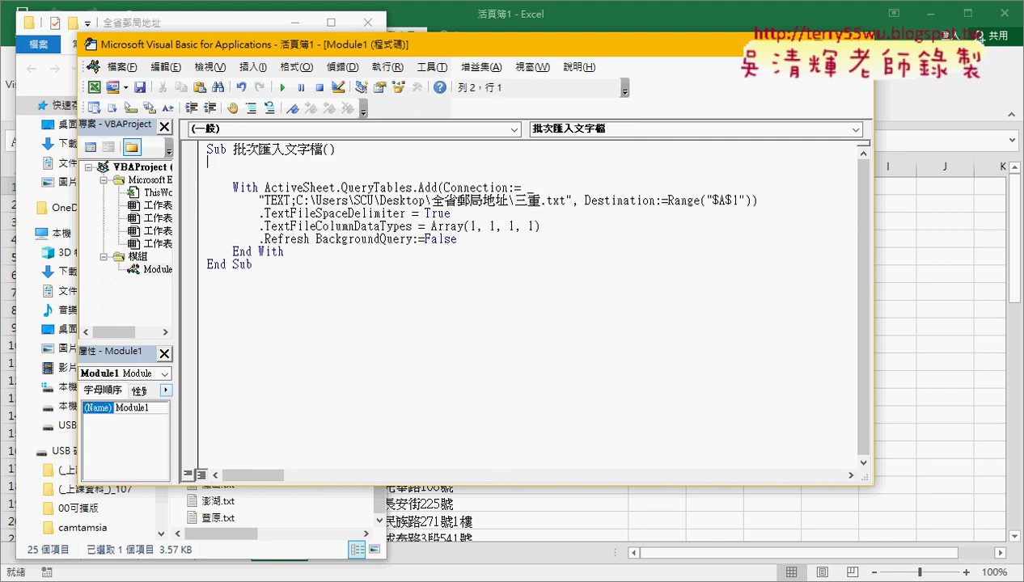
key("Tab")
type("fi")
type("l")
type("e=")
type("dir")
type("()")
type("\"\"")
key("Left")
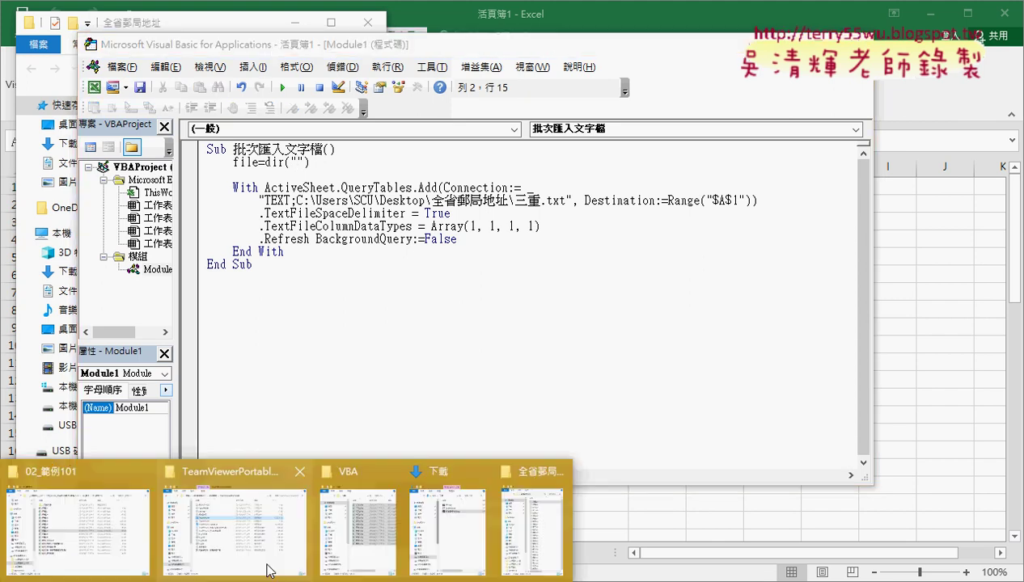
Copy the 全省郵局地址 folder path from File Explorer's address bar.
left_click(515, 503)
left_click(194, 69)
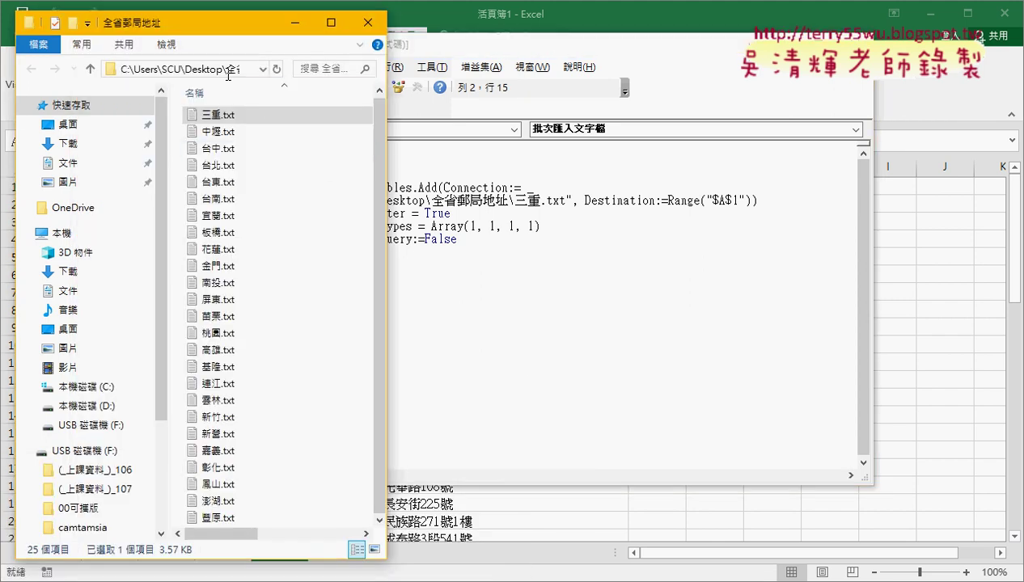
right_click(211, 70)
left_click(242, 122)
Paste the folder path into Dir's quotes and append \*.txt as the pattern.
left_click(443, 177)
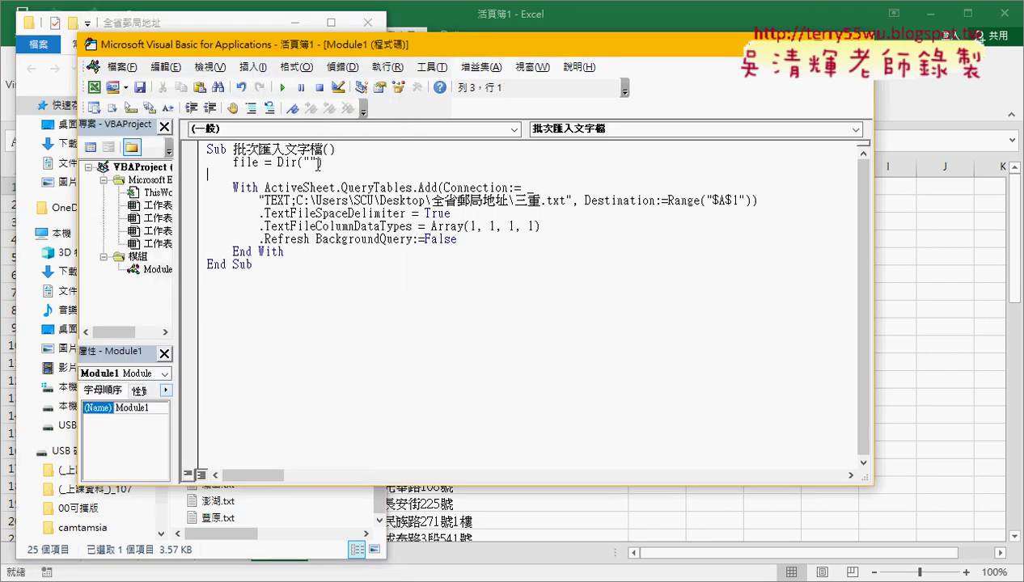
left_click(311, 162)
key("ctrl+v")
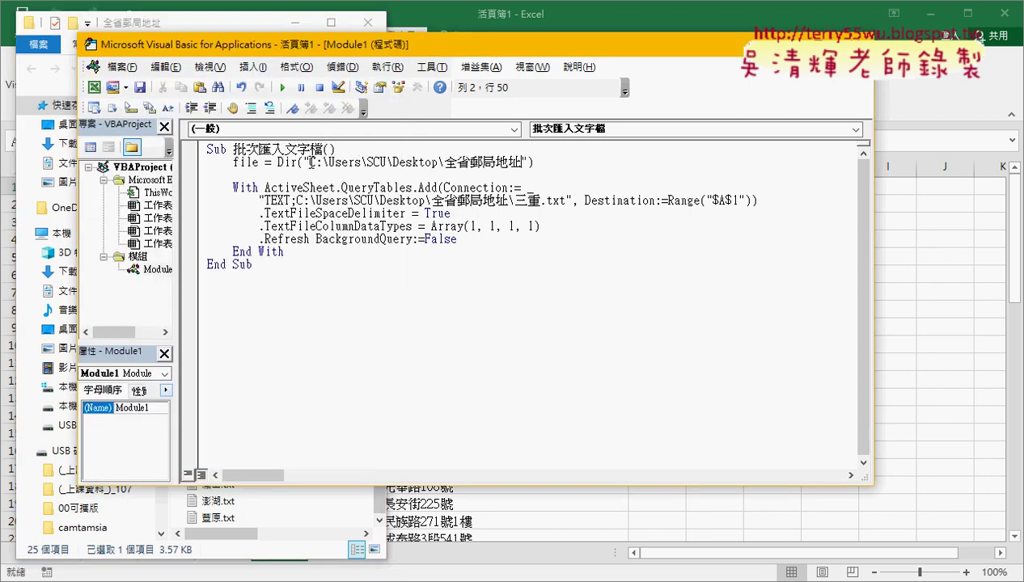
type("\\*")
type(".*")
key("BackSpace")
type("t")
type("xt")
Add a do while file<>"" line above the With block.
left_click(508, 173)
key("Return")
key("Tab")
key("Return")
key("Up")
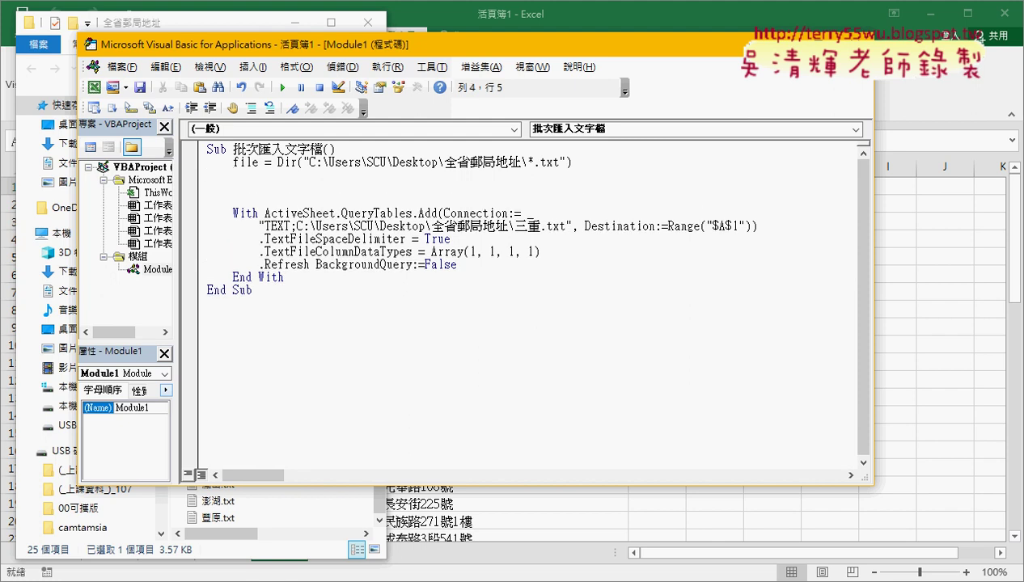
type("do")
type(" wh")
type("ile ")
type("fil")
type("e")
type("<>")
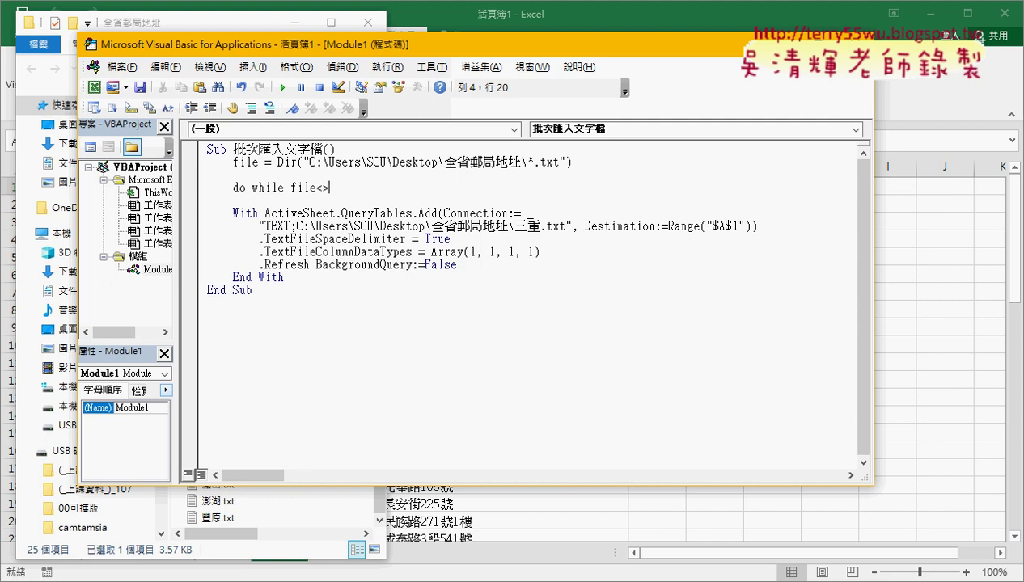
type("\"\"")
Close the Do While file <> "" statement with a Loop line.
key("Return")
key("Return")
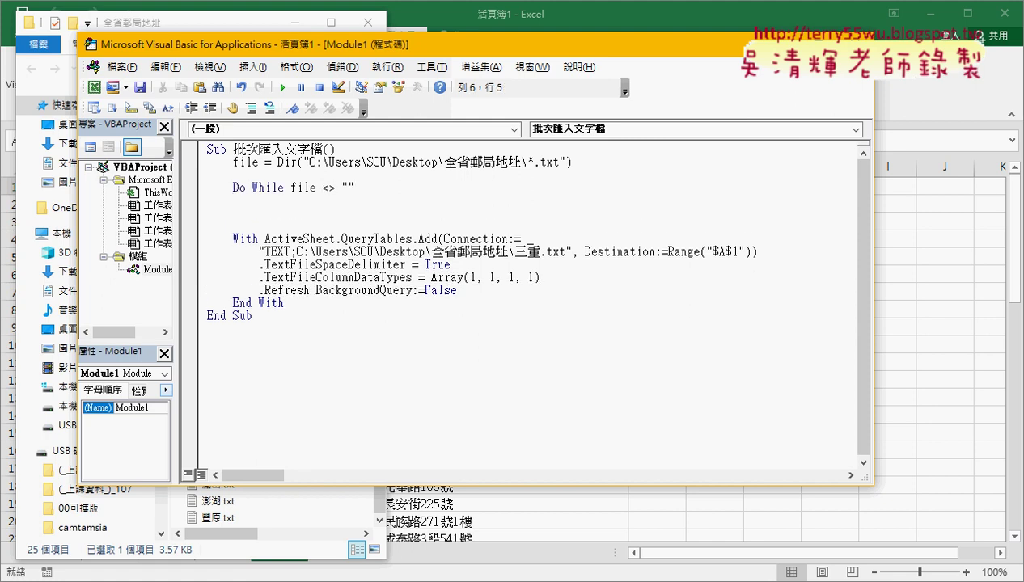
type("loop")
left_click_drag(354, 189, 293, 188)
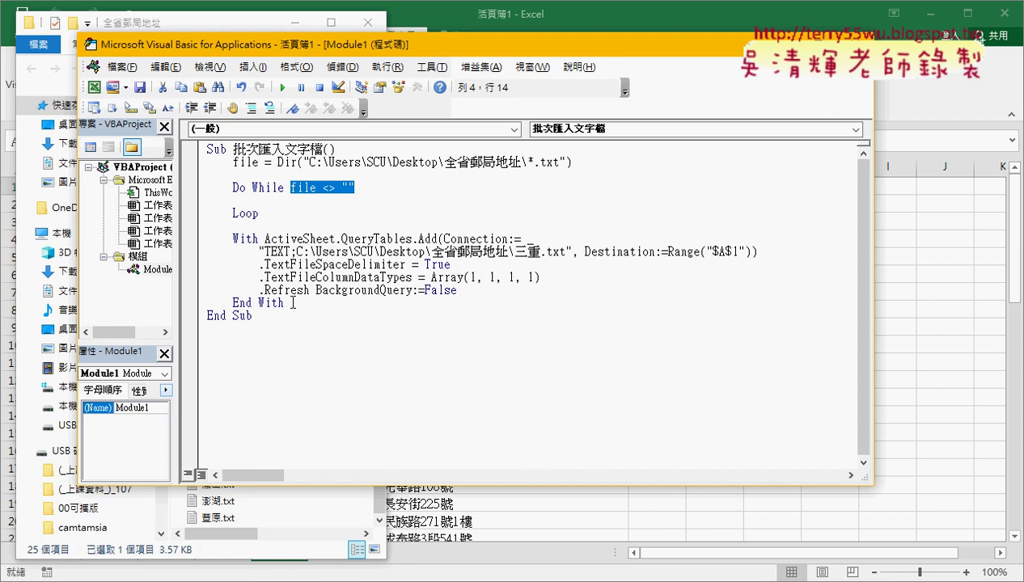
Move the With…End With import block between Do While and Loop and indent it.
mouse_move(287, 302)
left_mouse_down()
mouse_move(217, 259)
mouse_move(208, 212)
mouse_move(213, 251)
left_mouse_up()
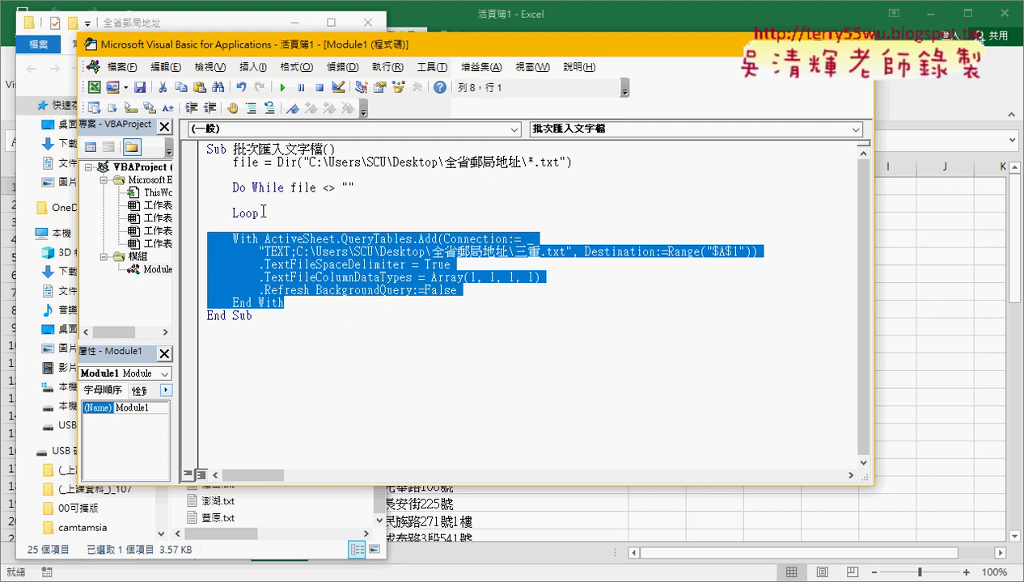
left_click_drag(259, 212, 196, 192)
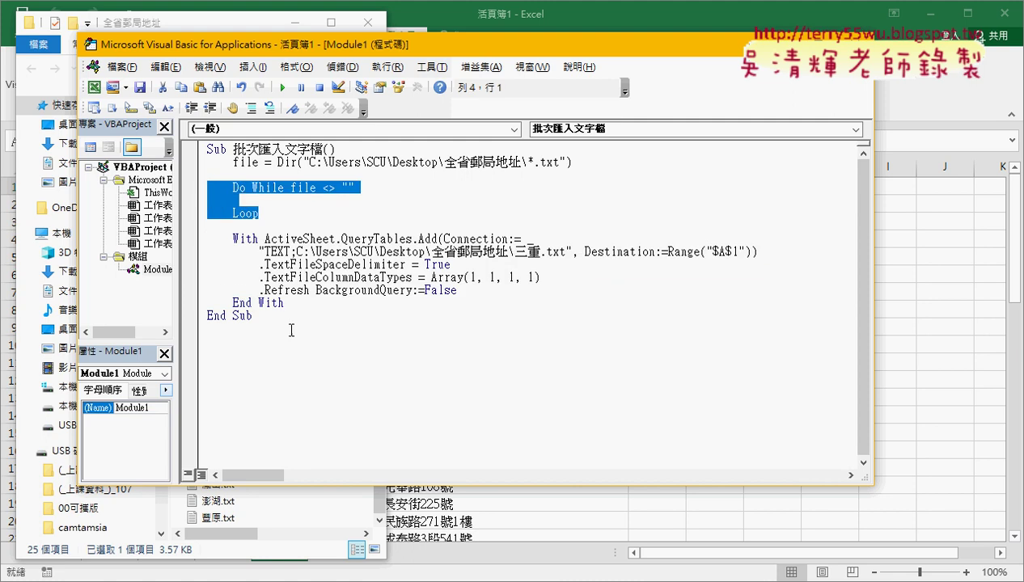
mouse_move(296, 305)
left_mouse_down()
mouse_move(206, 228)
mouse_move(198, 199)
left_mouse_up()
left_click_drag(284, 264, 186, 202)
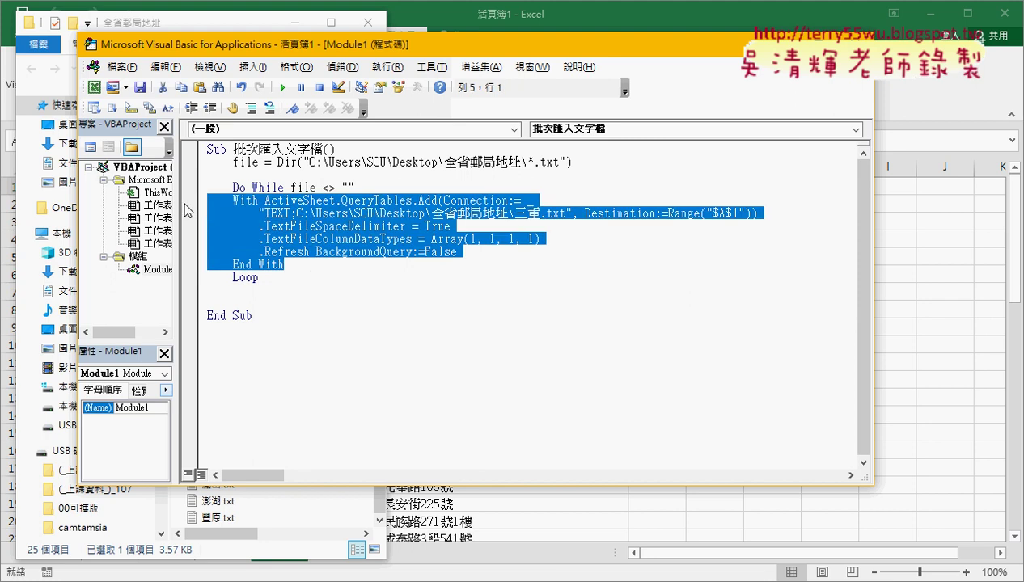
key("Tab")
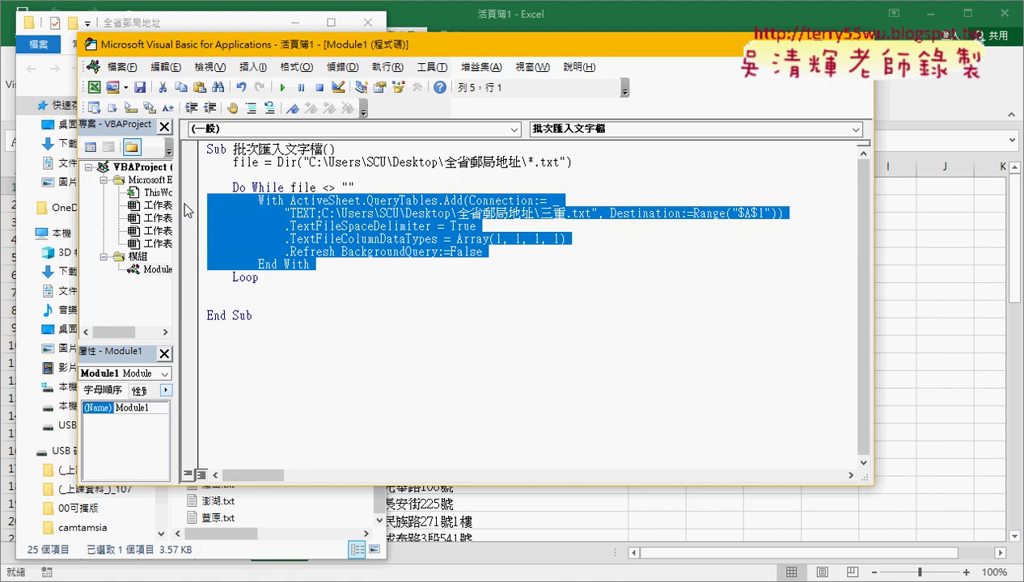
Replace 三重 in the TEXT connection string with " & file & ".
left_click(404, 240)
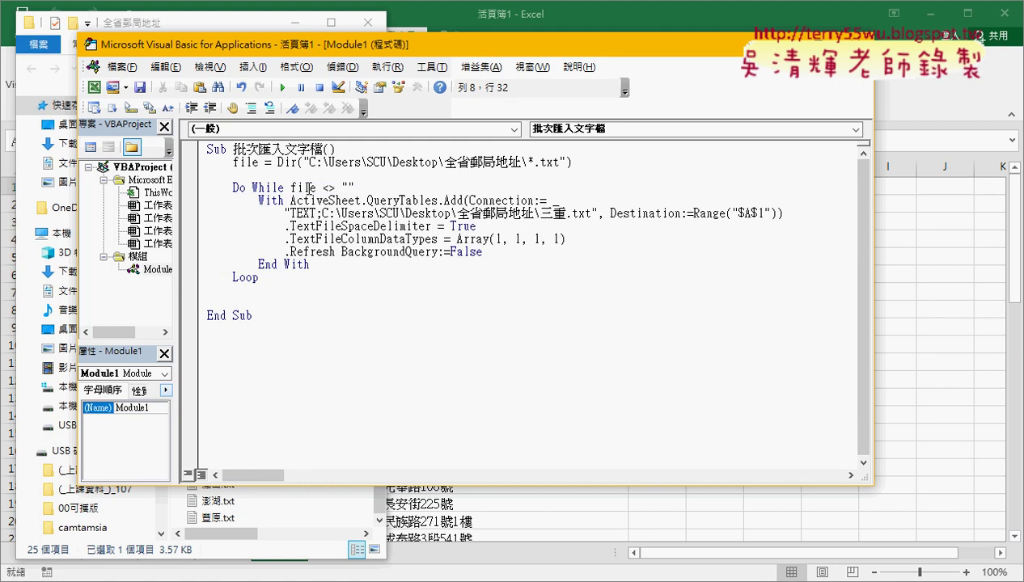
left_click_drag(355, 187, 199, 186)
left_click(297, 187)
left_click(592, 213)
key("Left")
key("Left")
key("Left")
key("shift+Left")
key("shift+Left")
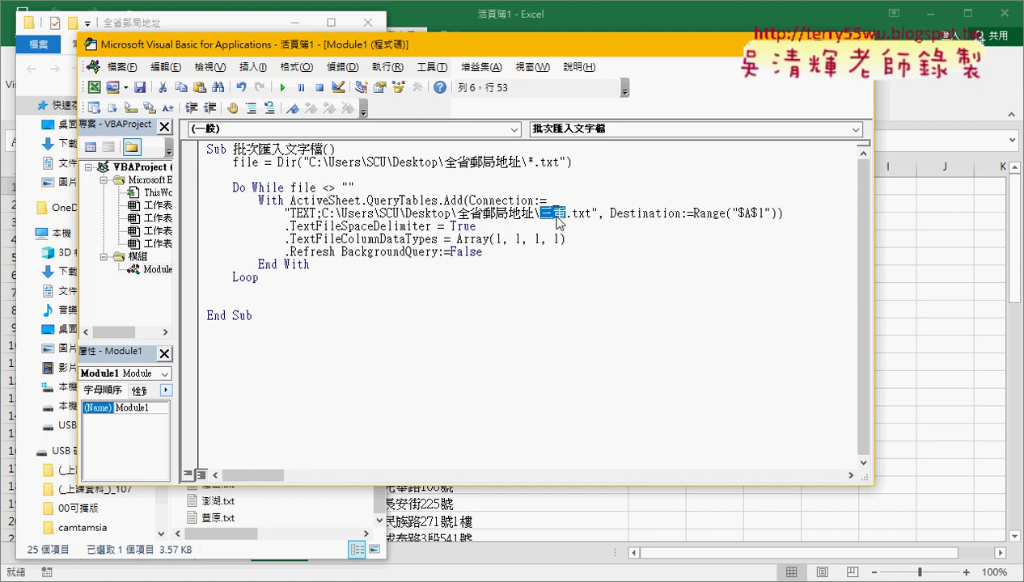
type("\"")
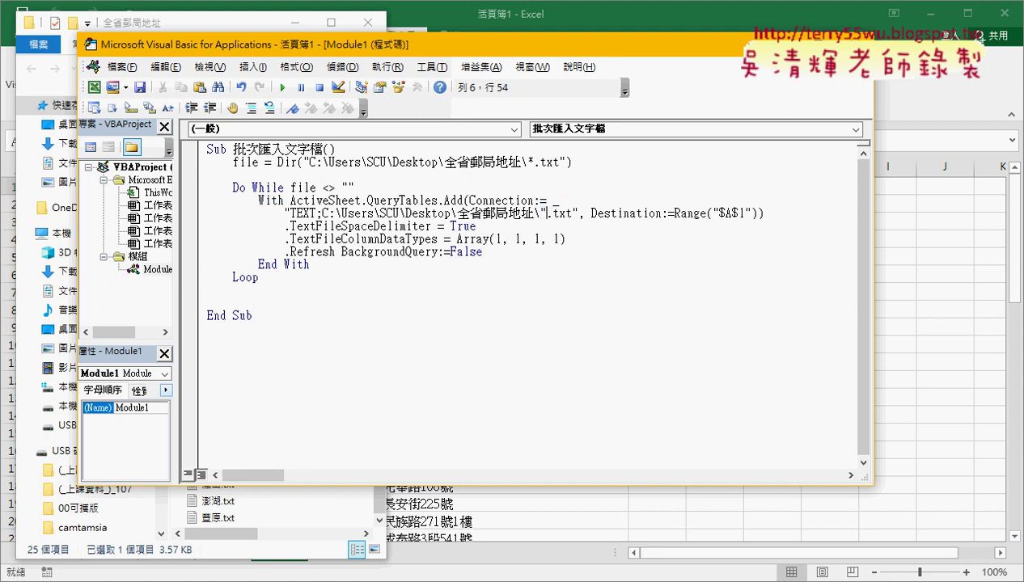
type("\"")
key("Left")
type("&")
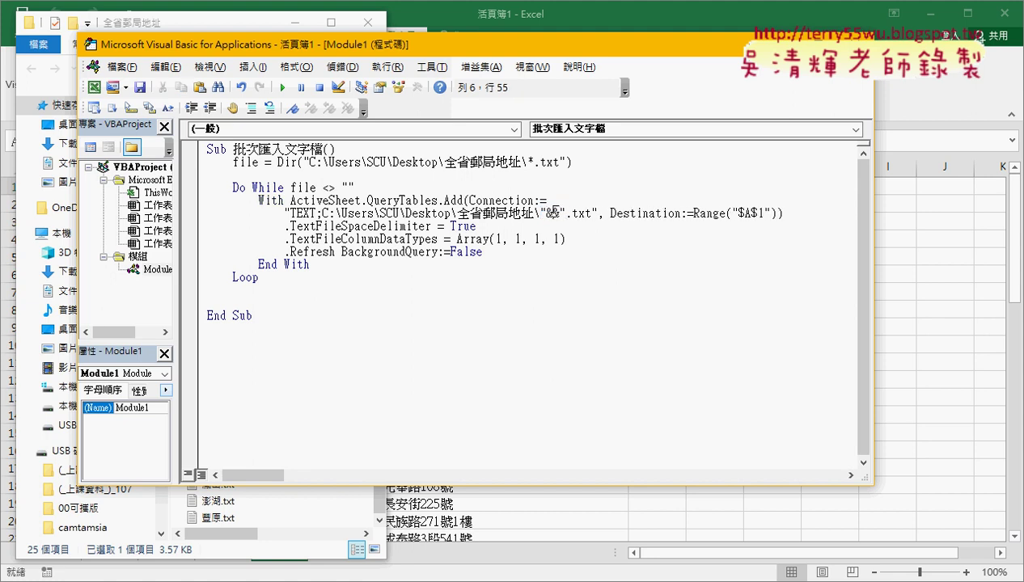
type("fi")
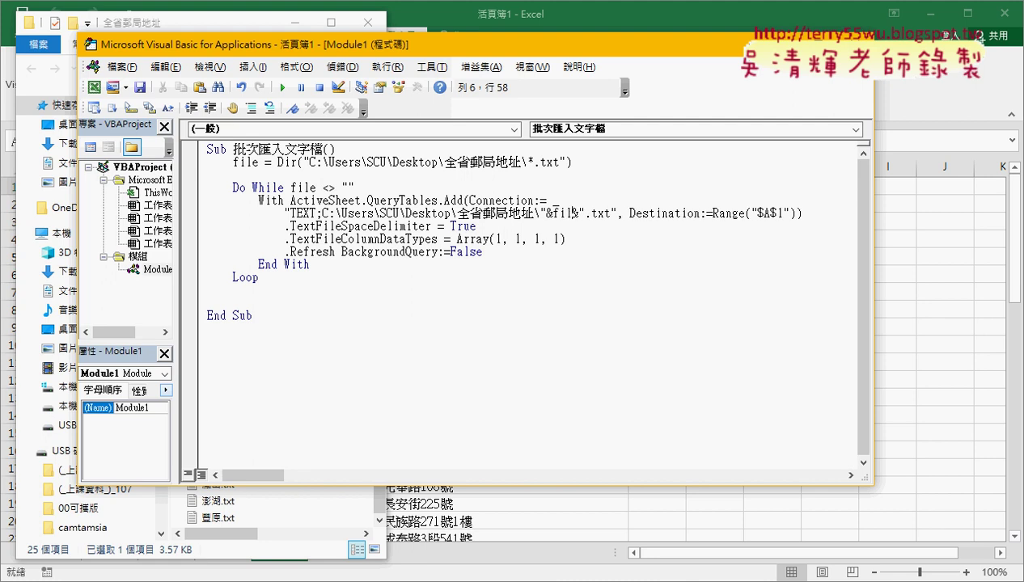
type("le")
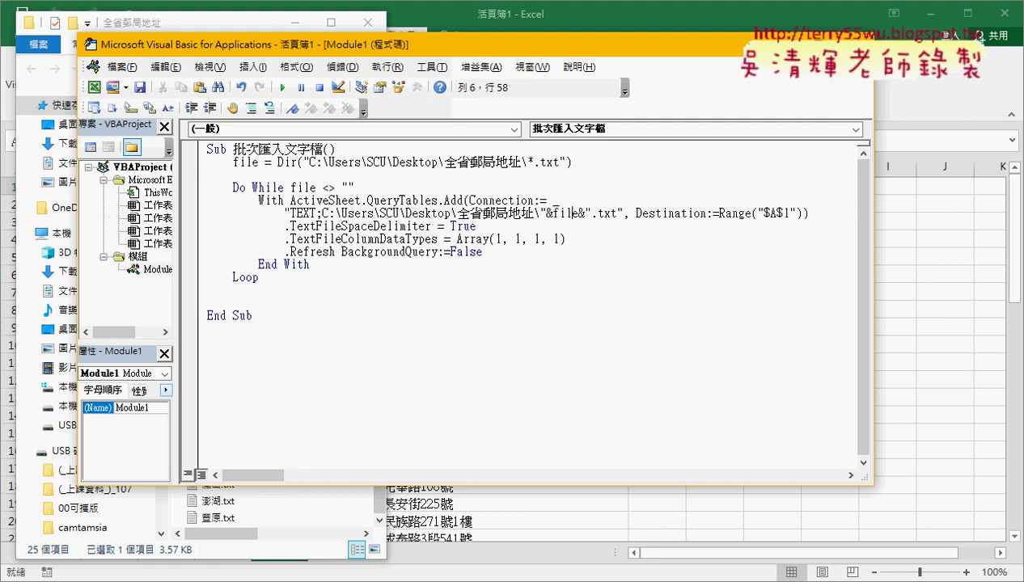
left_click(548, 213)
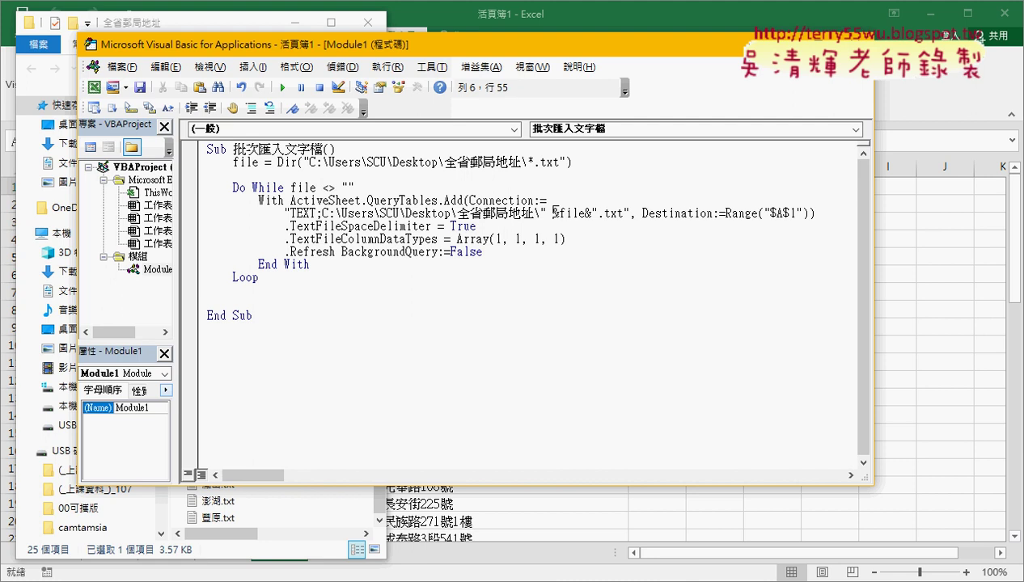
key("Right")
key("Right")
key("Right")
key("Right")
key("Right")
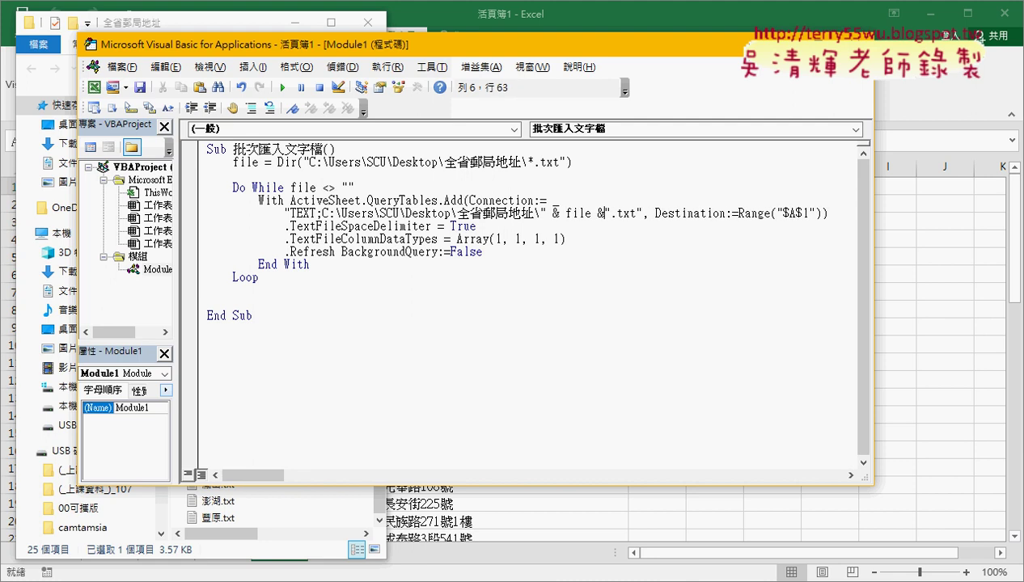
key("Down")
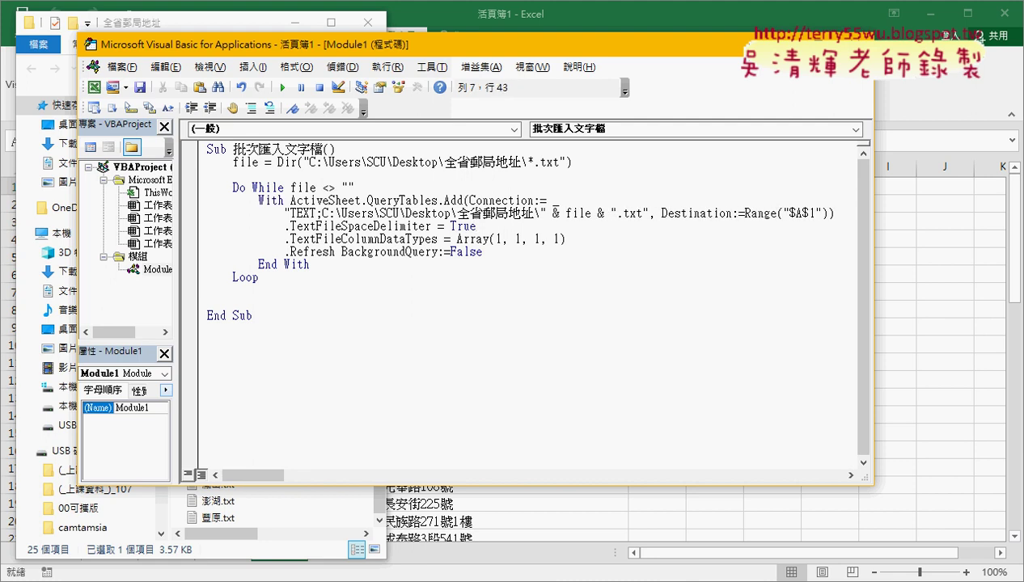
Add a blank line after End With.
left_click_drag(330, 212, 534, 213)
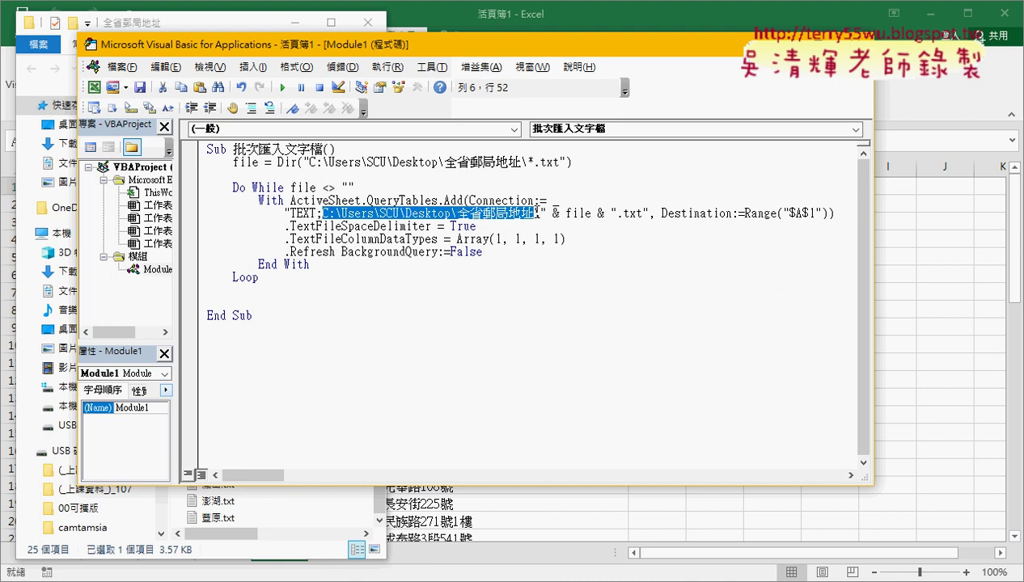
type("\\")
left_click(584, 213)
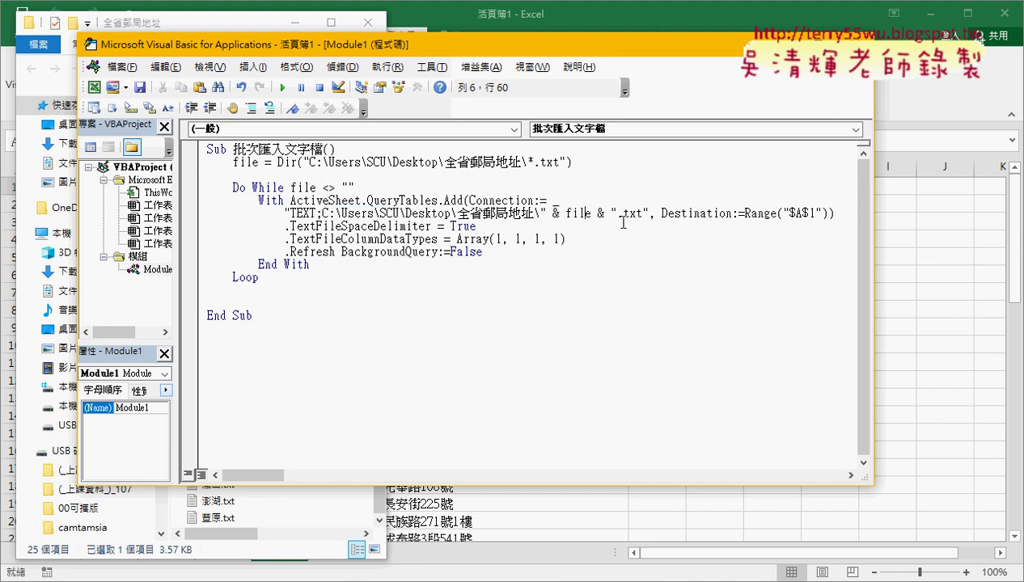
left_click(359, 262)
key("Return")
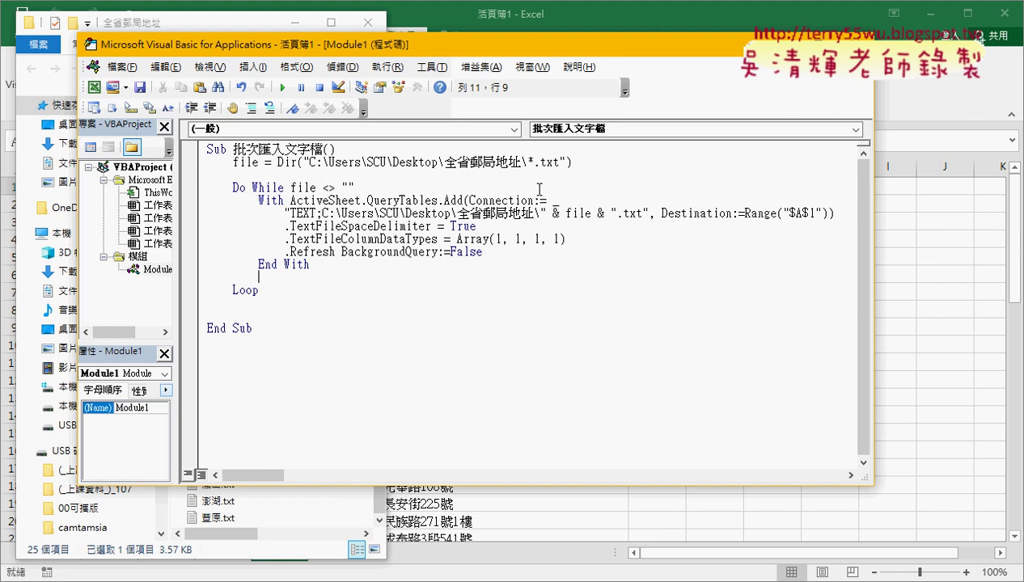
Add an r = 1 row counter line under the Sub heading.
double_click(810, 213)
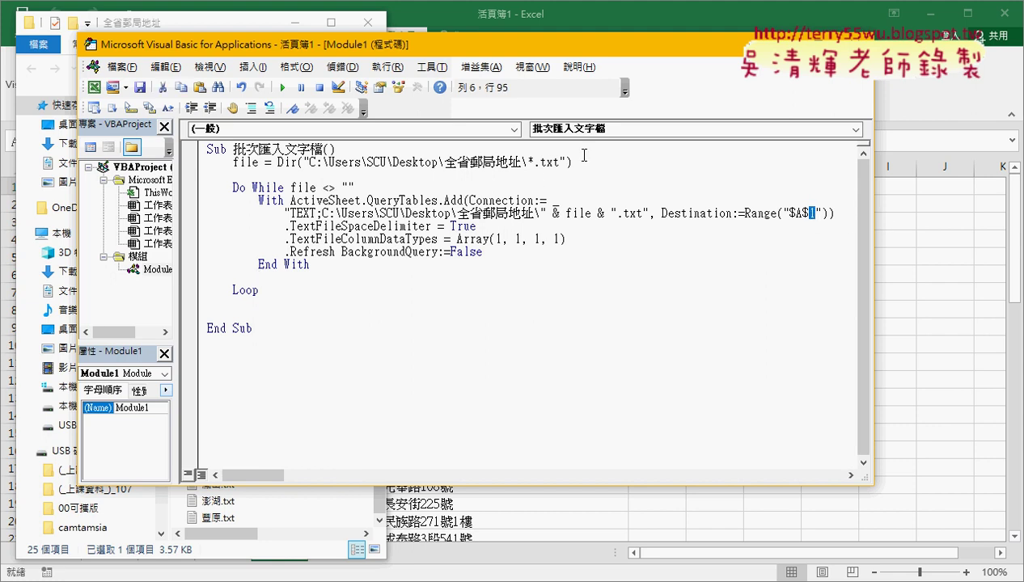
left_click(464, 150)
key("Return")
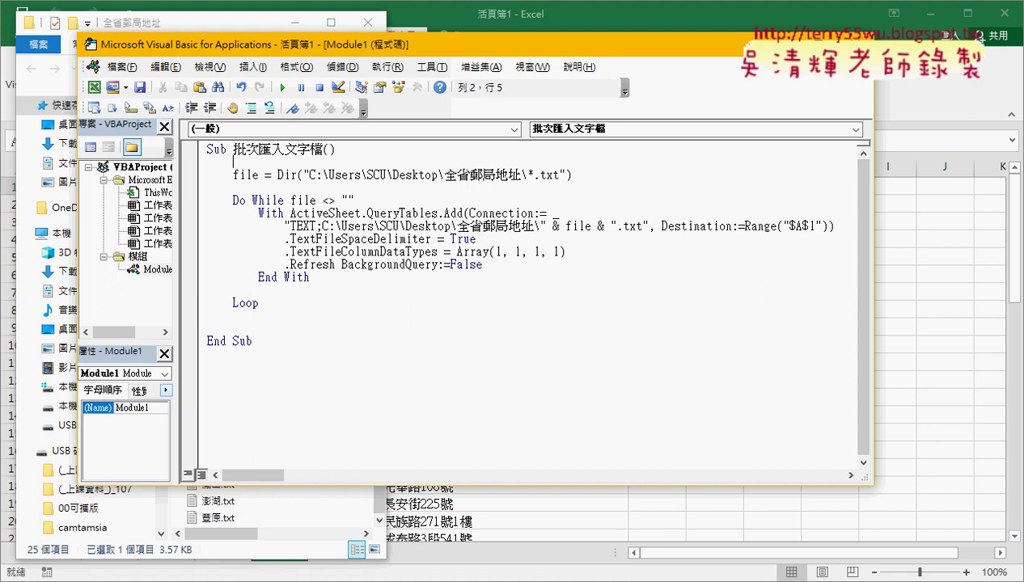
type("r=1")
left_click(506, 300)
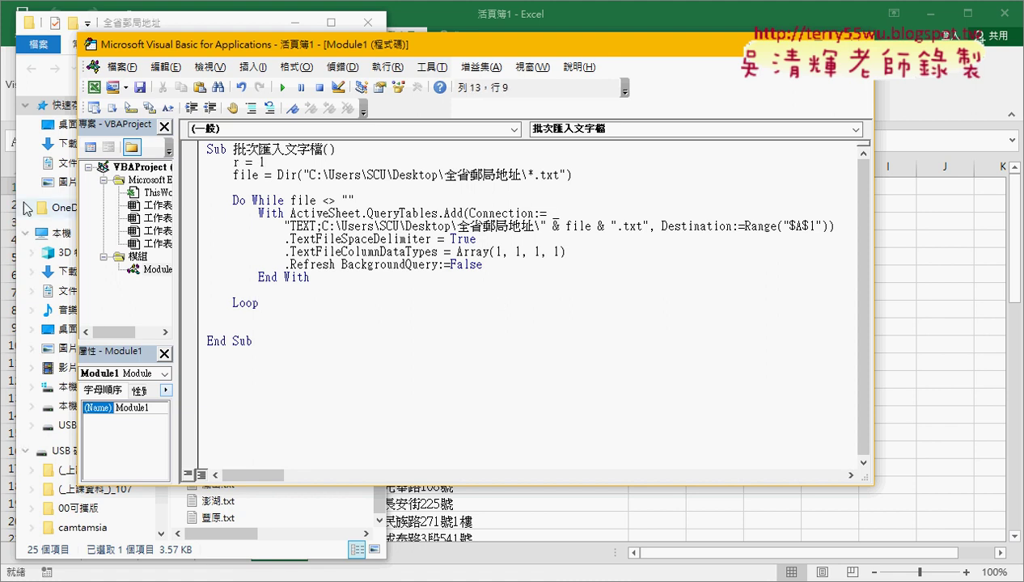
Change the destination Range("$A$1") to Range("$A$" & r).
left_click_drag(816, 226, 805, 227)
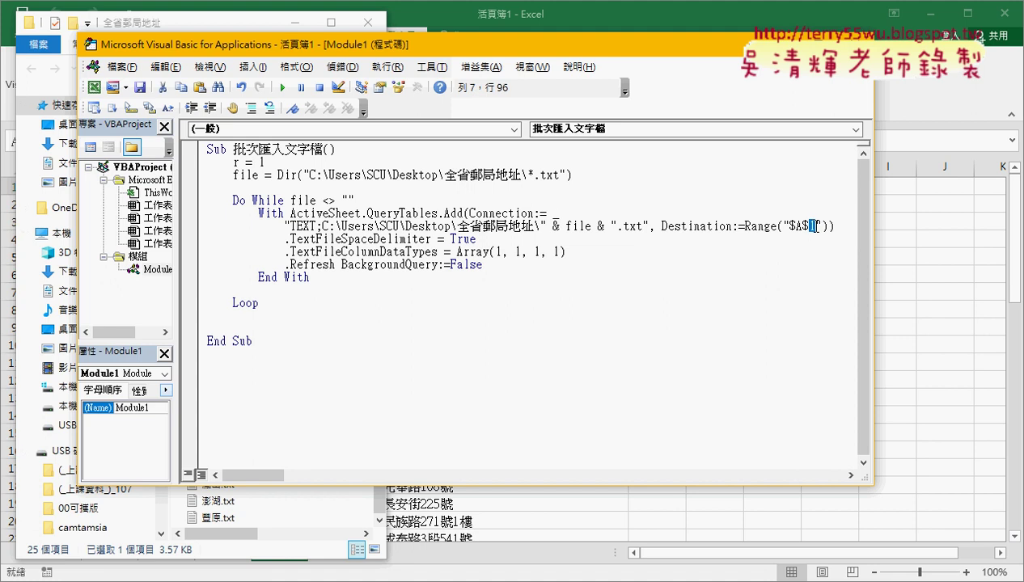
key("Delete")
key("Right")
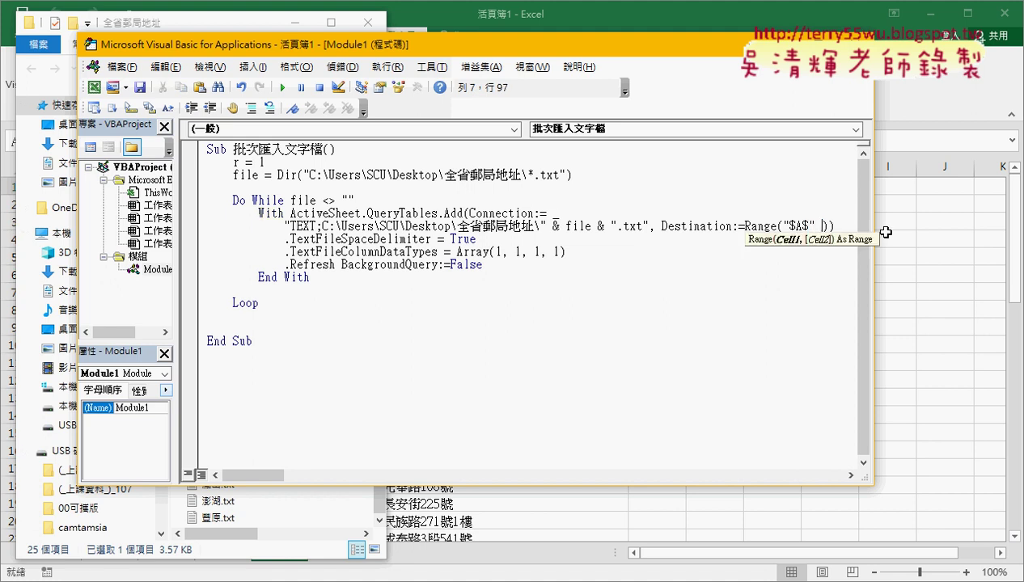
type("& r")
After End With, add r = Range("A1").End(xlDown).Row + 1.
key("Down")
key("Down")
key("Down")
key("End")
key("Return")
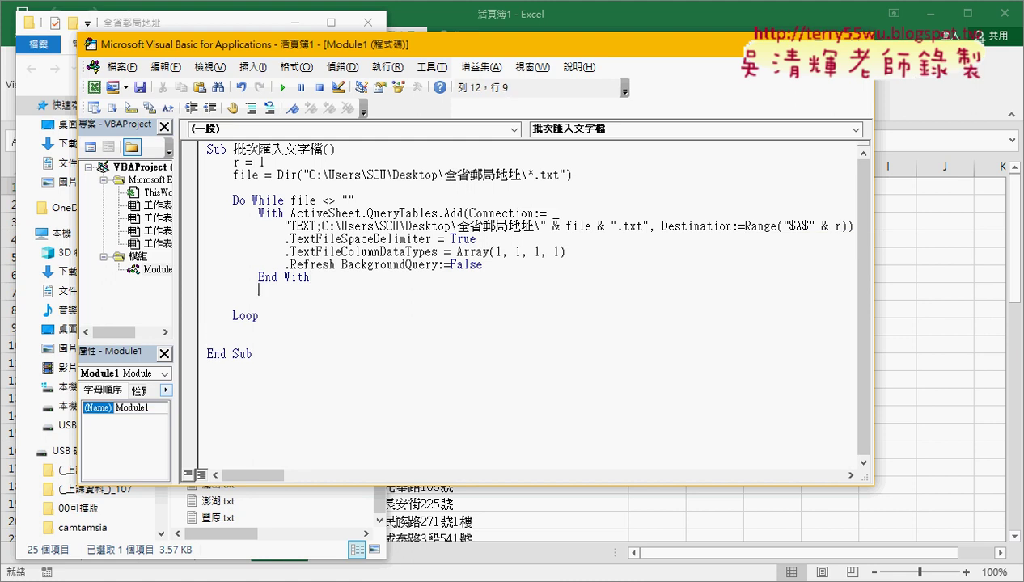
type("r")
type("=")
type("ra")
type("nge(")
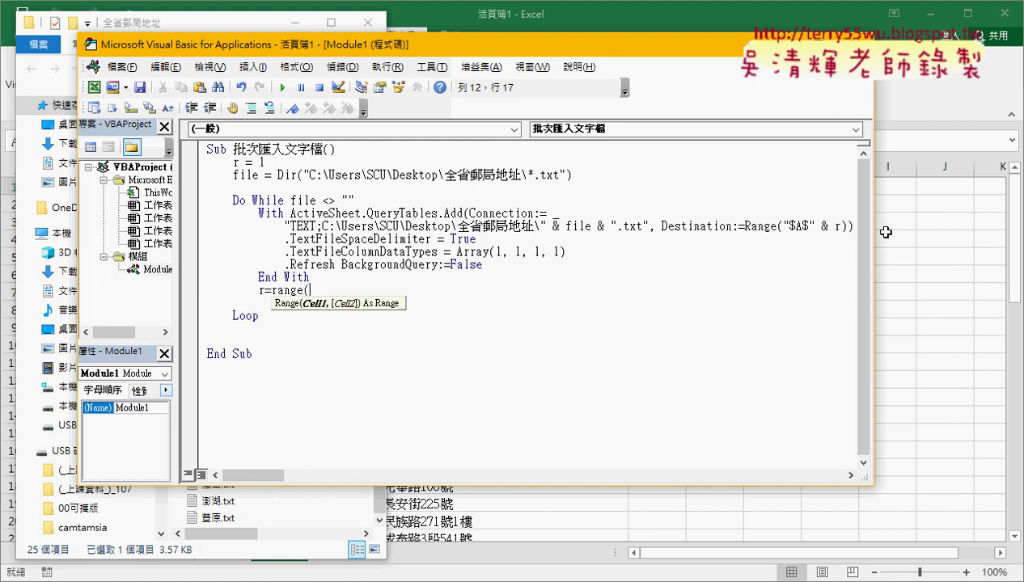
type("\"A1")
type("\").e")
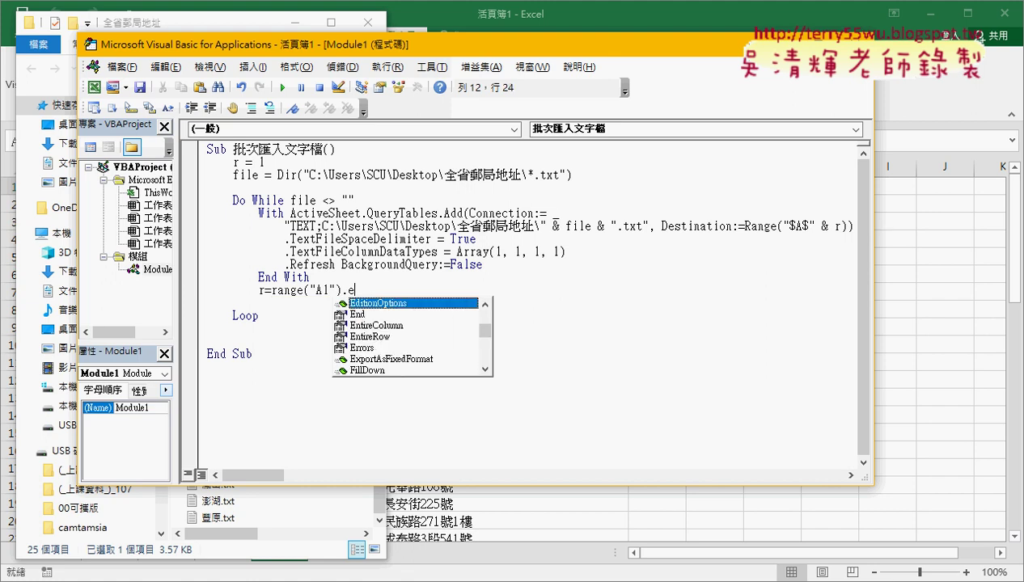
type("n ")
type("(")
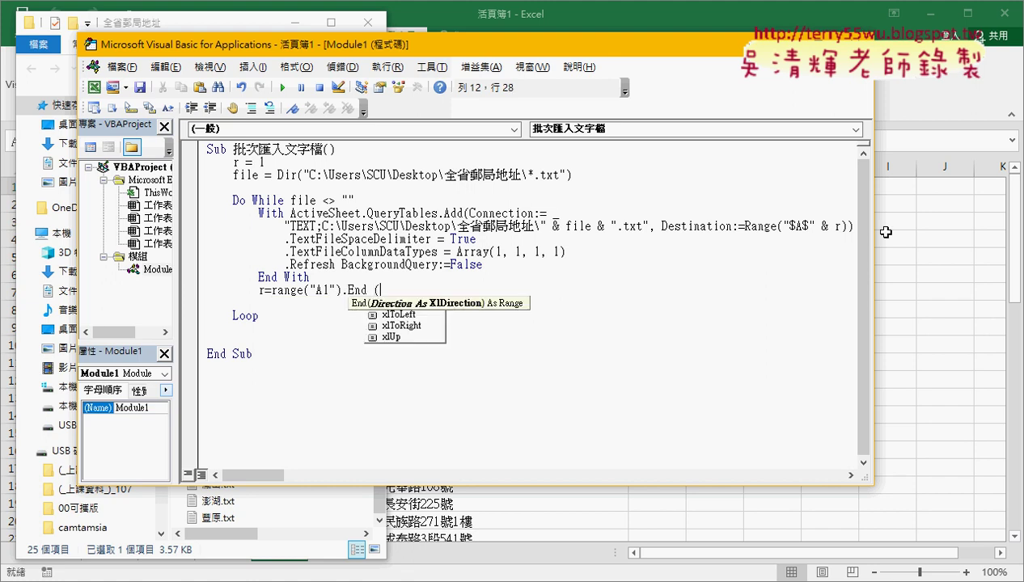
type("xlDown ).")
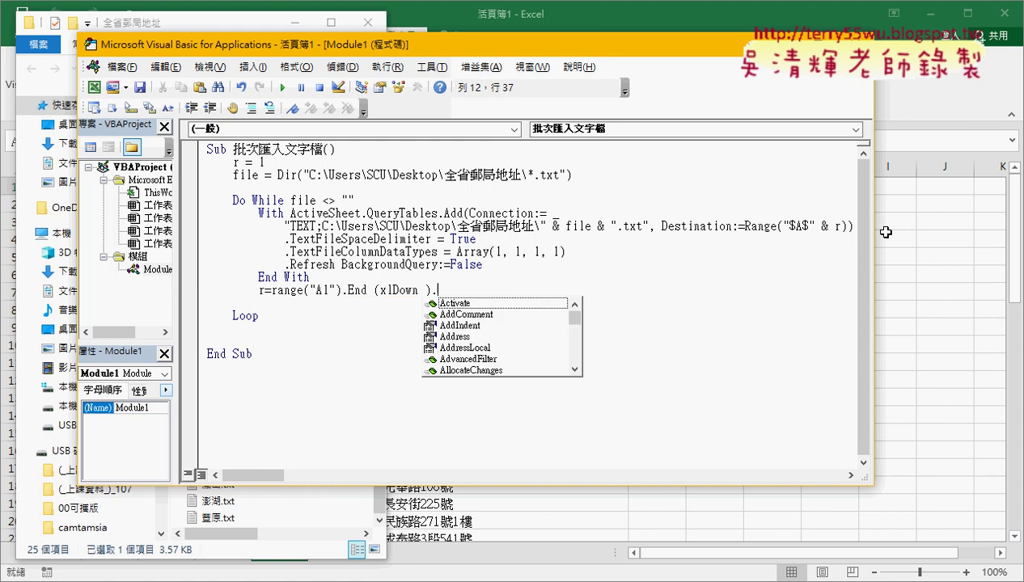
type("row")
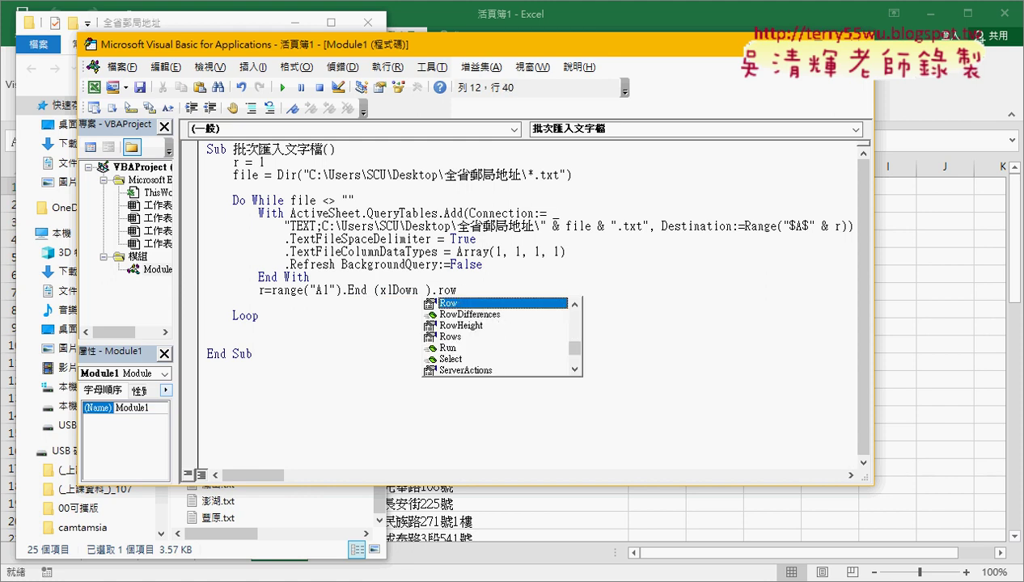
type("+1")
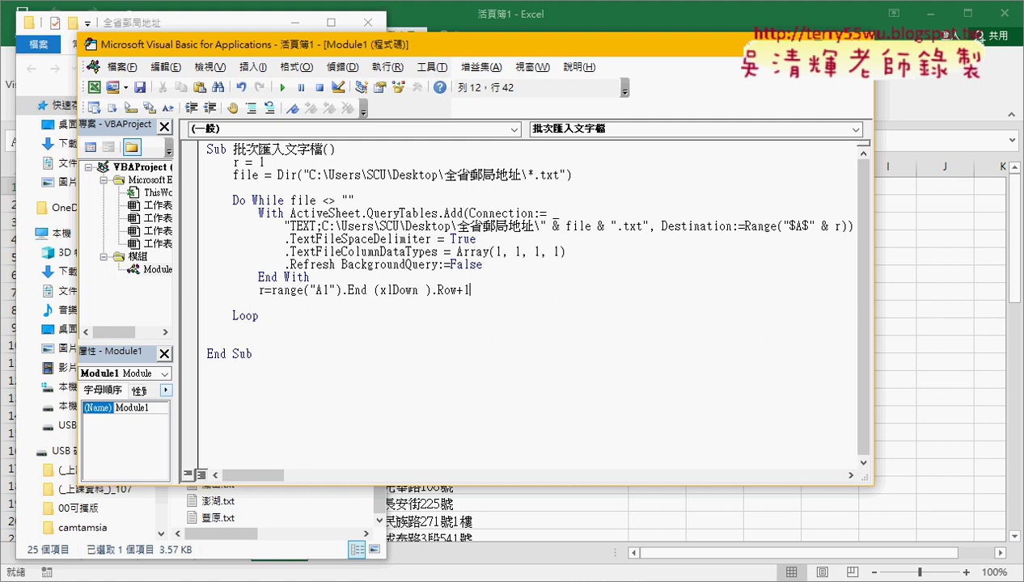
key("Down")
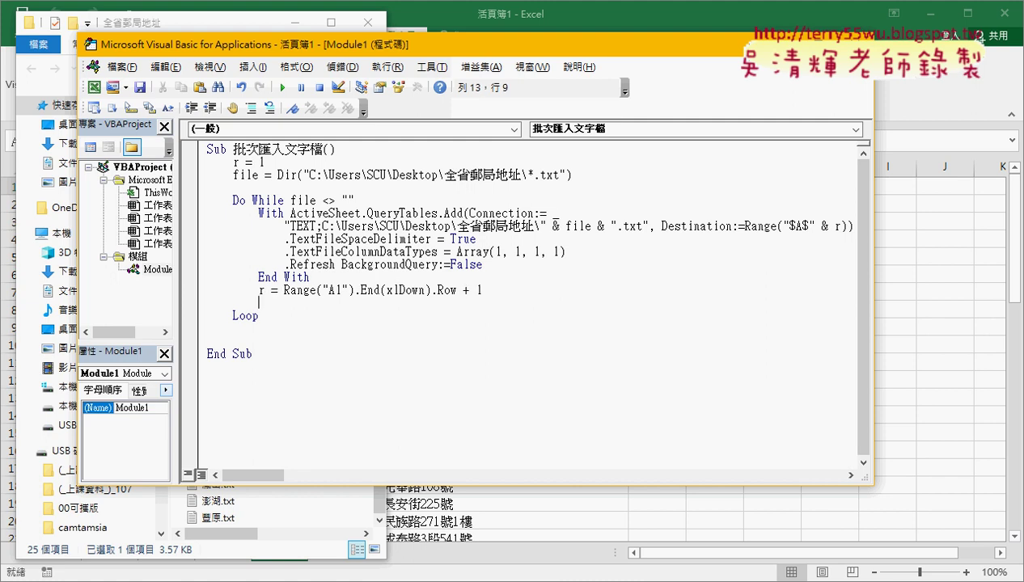
key("Up")
Add file = Dir() before Loop and tidy the lines above End Sub.
left_click(256, 302)
type("il")
type("e=")
type("dir(")
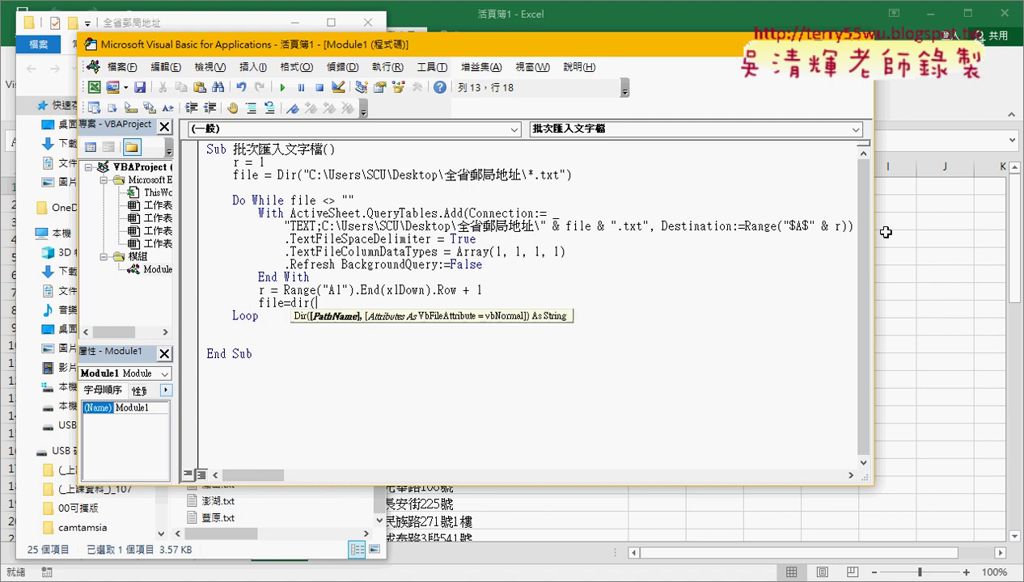
type(")")
key("Down")
key("Delete")
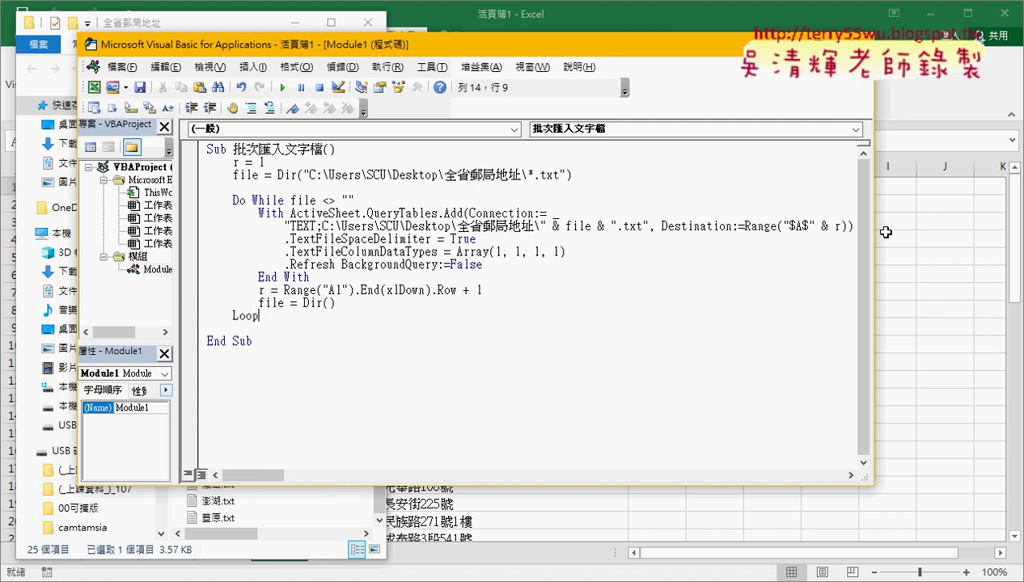
key("Delete")
key("Delete")
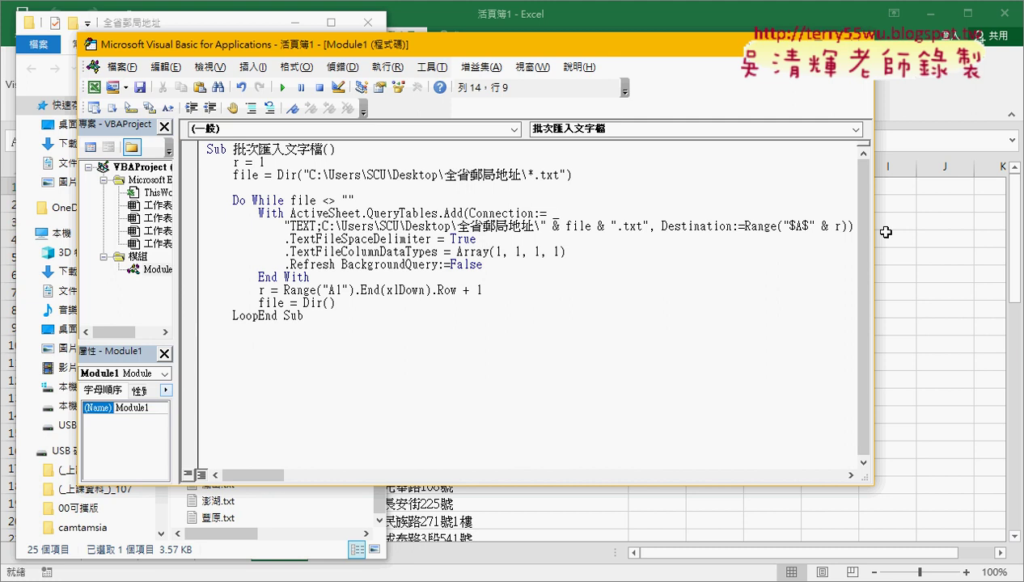
key("Return")
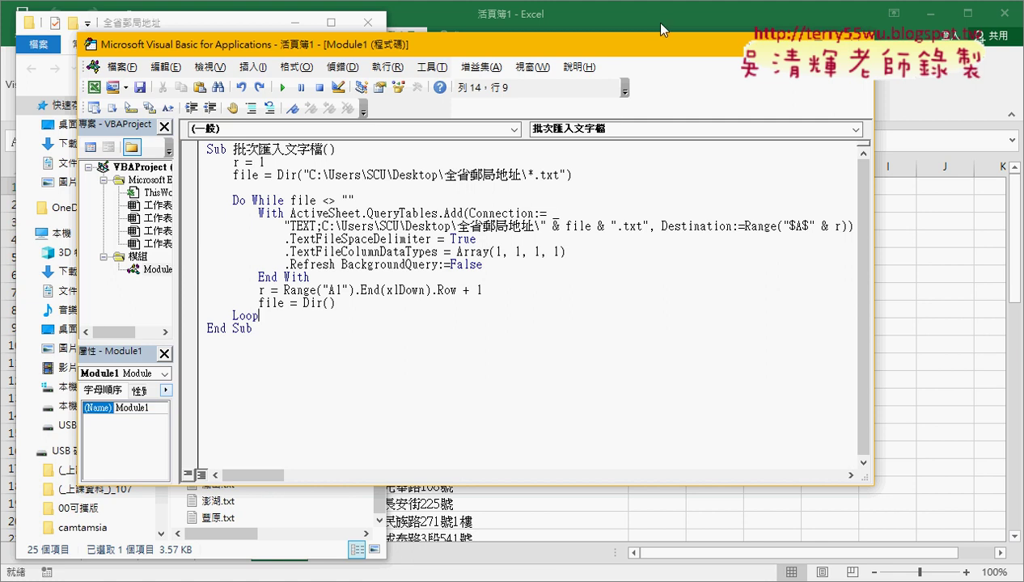
Add empty sheet 工作表5, then set a breakpoint on the file = Dir line in the VBA editor.
left_click_drag(314, 51, 334, 53)
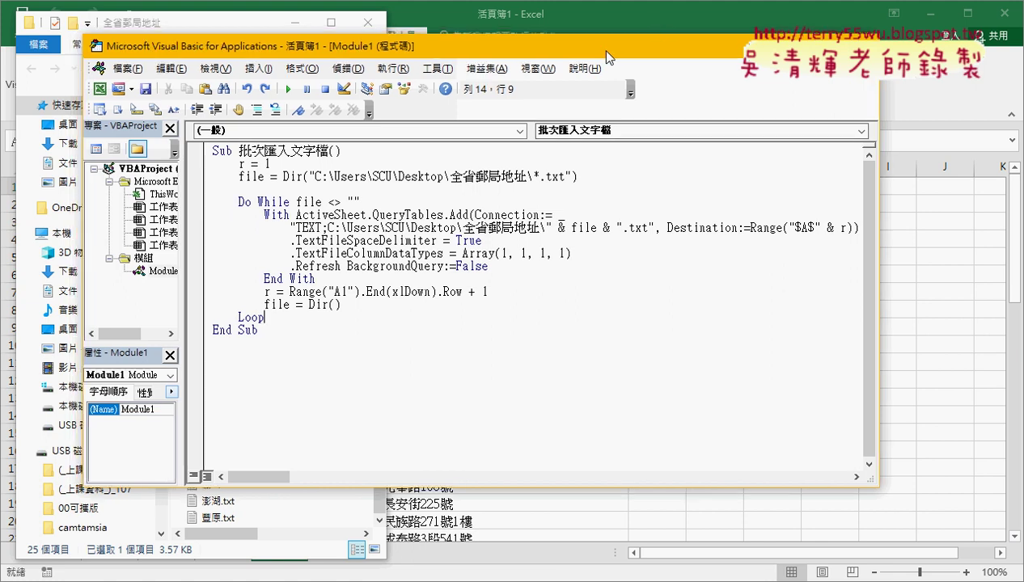
left_click(293, 23)
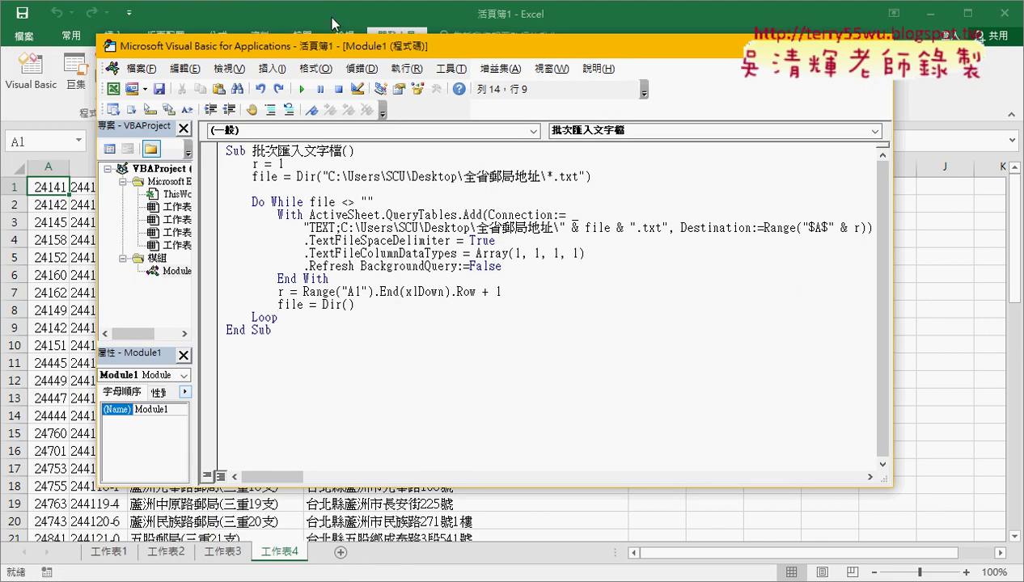
left_click(341, 552)
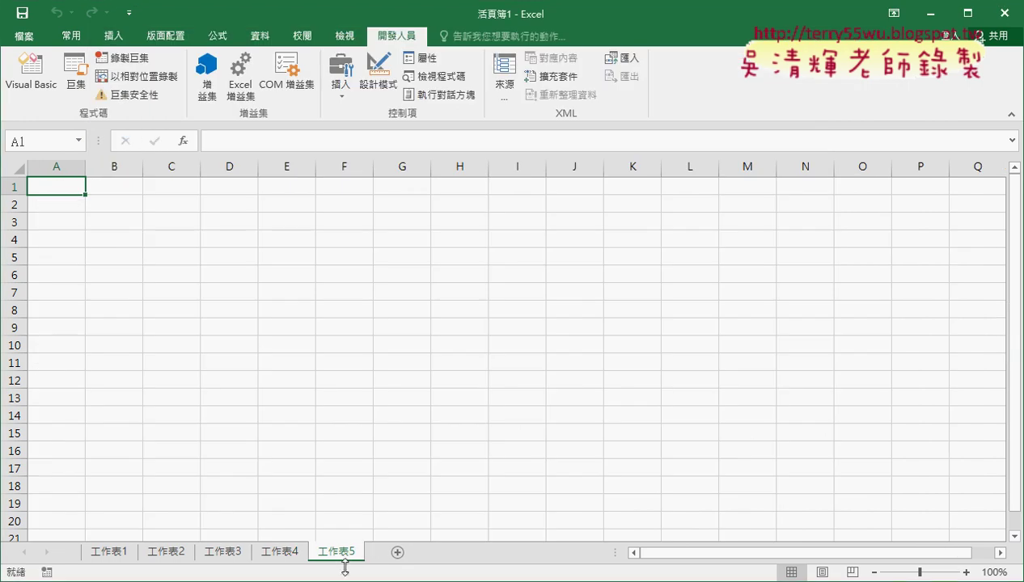
left_click(445, 541)
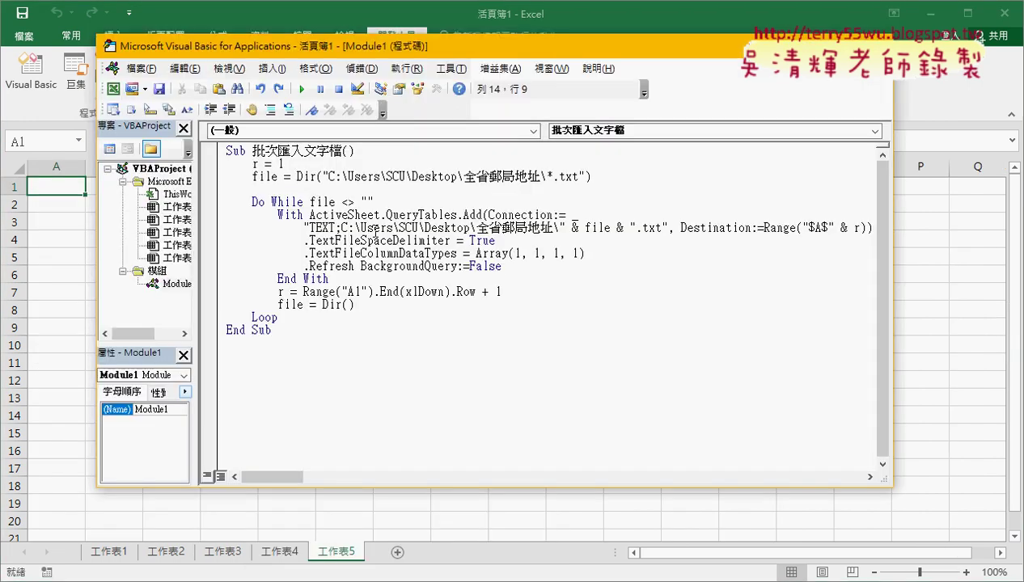
left_click(212, 177)
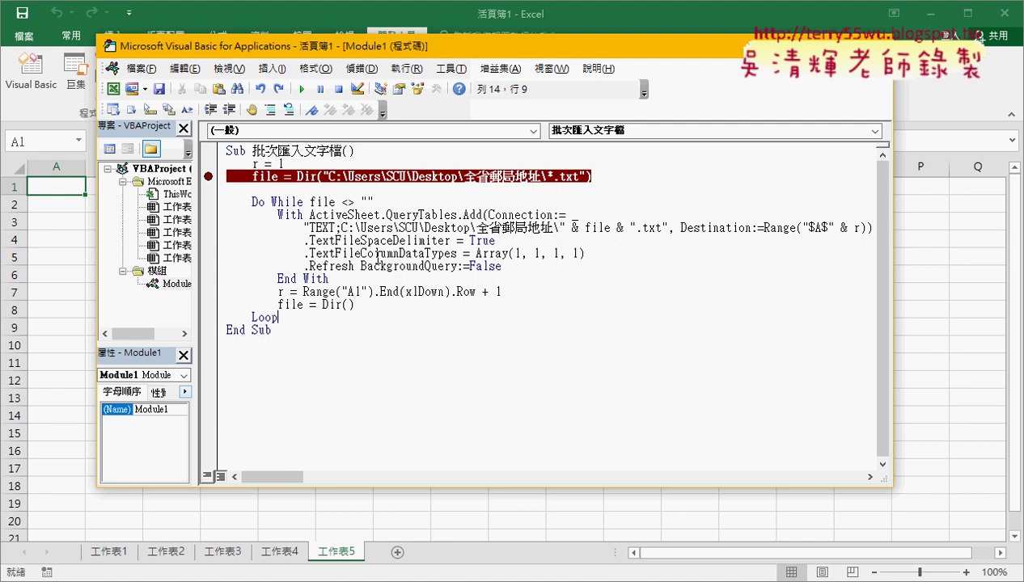
Run to the breakpoint, step once, then delete the duplicate & ".txt" after file in the connection.
left_click(301, 89)
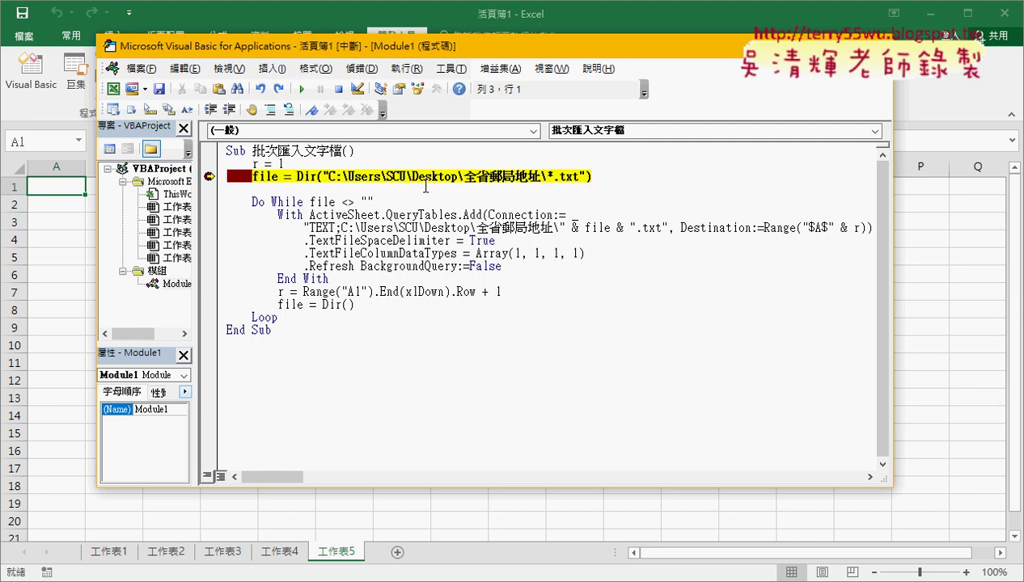
key("F8")
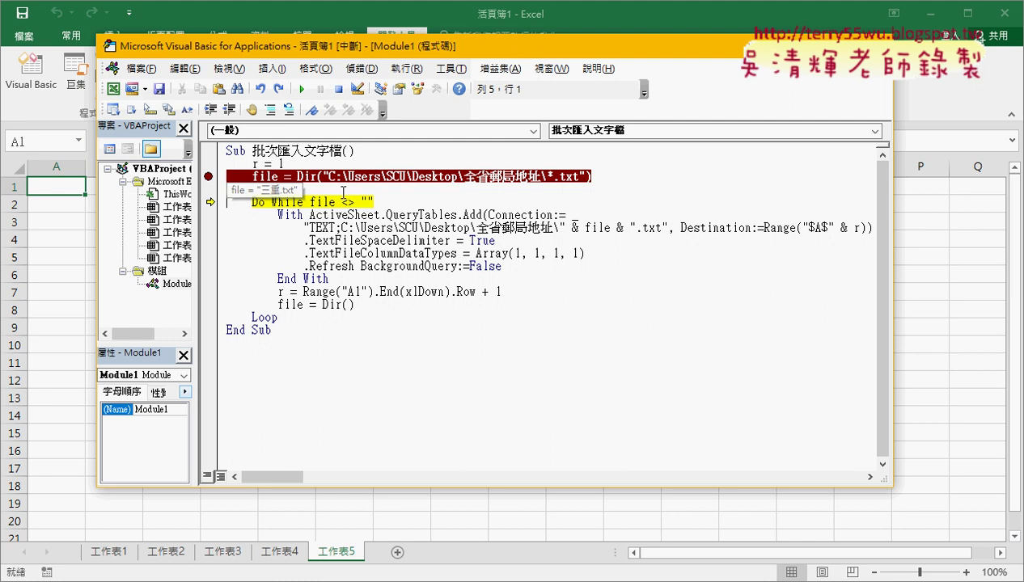
left_click_drag(617, 228, 665, 228)
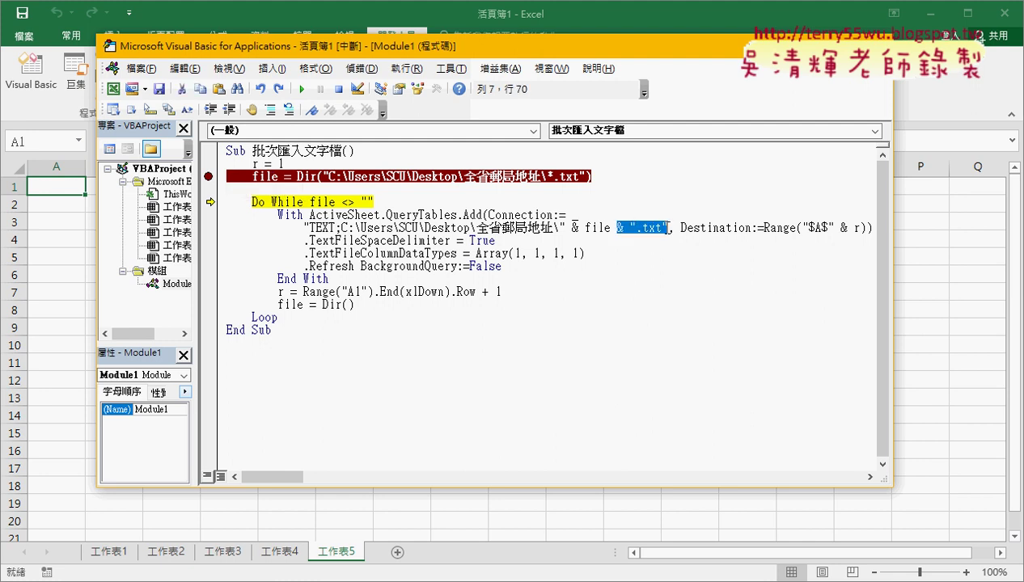
key("Delete")
key("BackSpace")
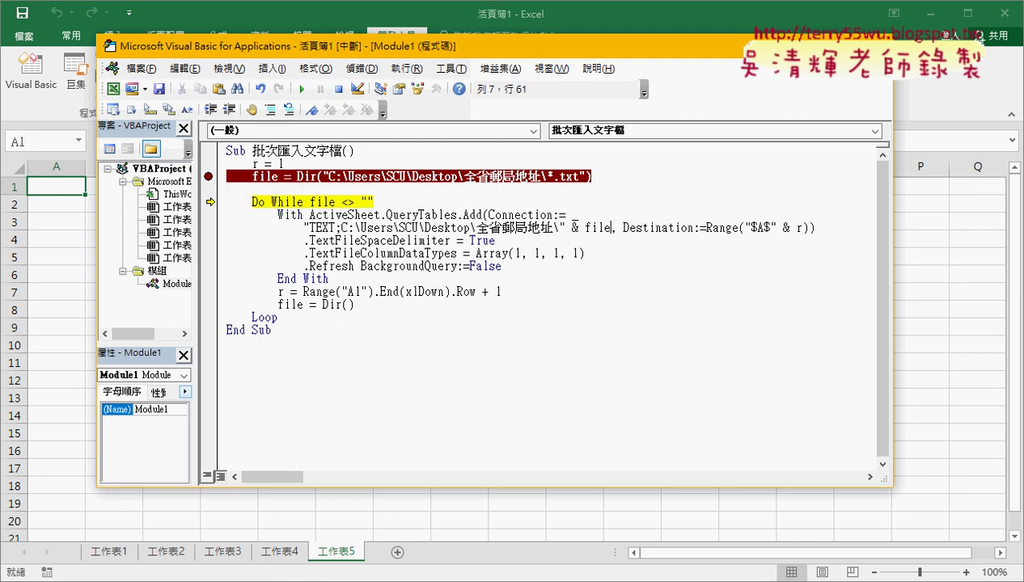
Reset the paused project and rerun the macro to the breakpoint.
left_click(749, 233)
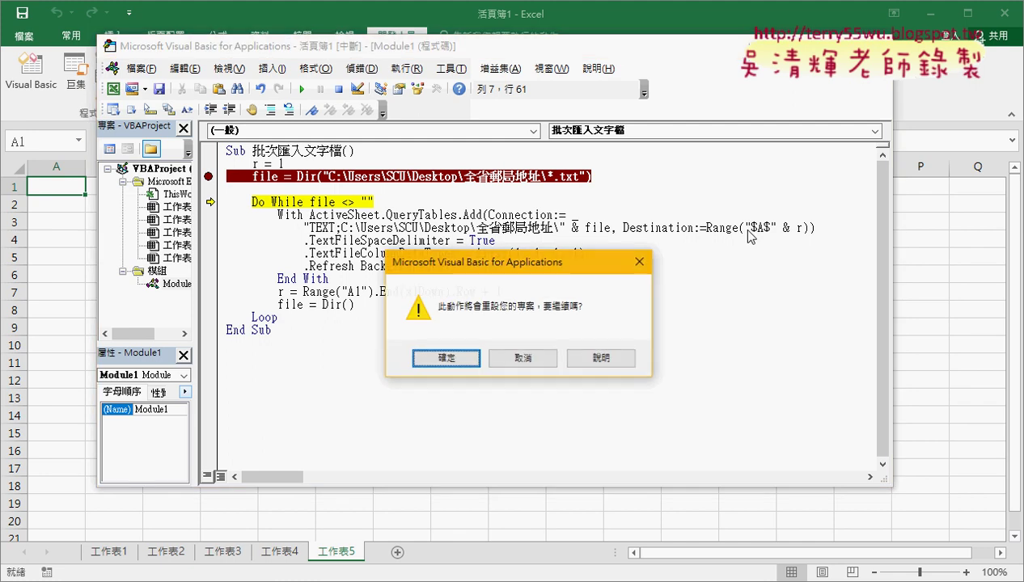
key("Return")
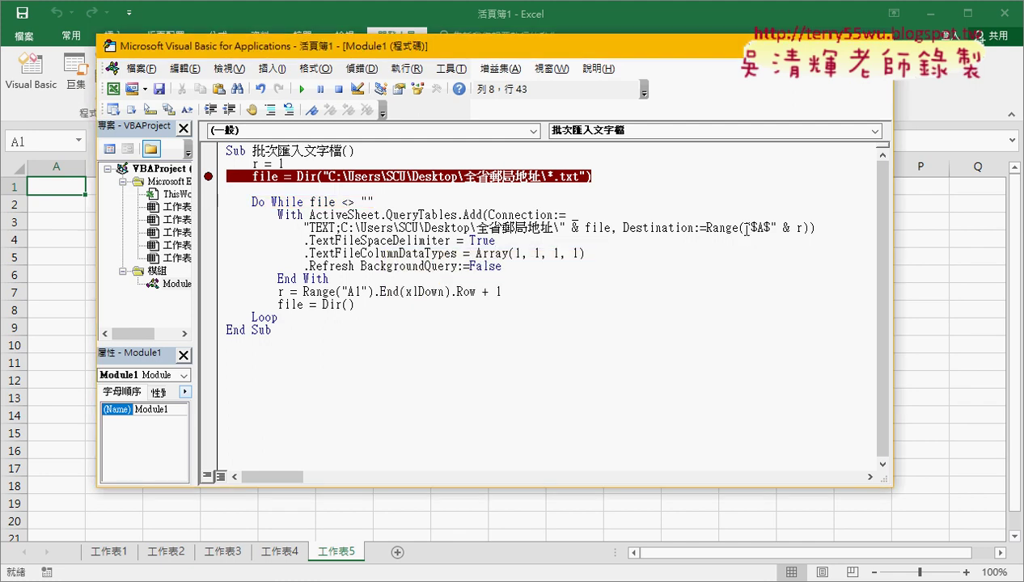
left_click(297, 89)
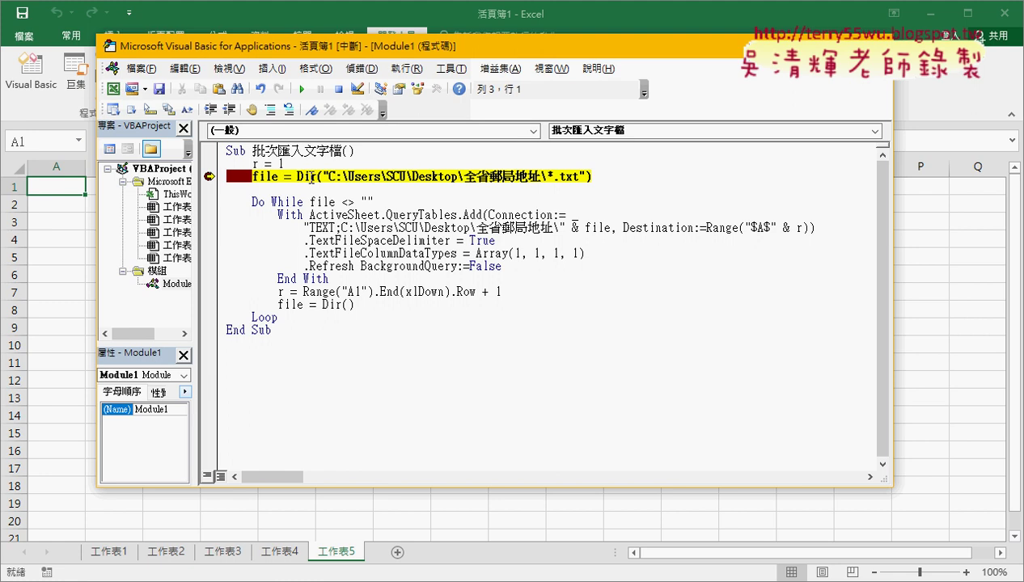
Step with F8 through the first loop pass, importing 三重 and advancing r to 56.
key("F8")
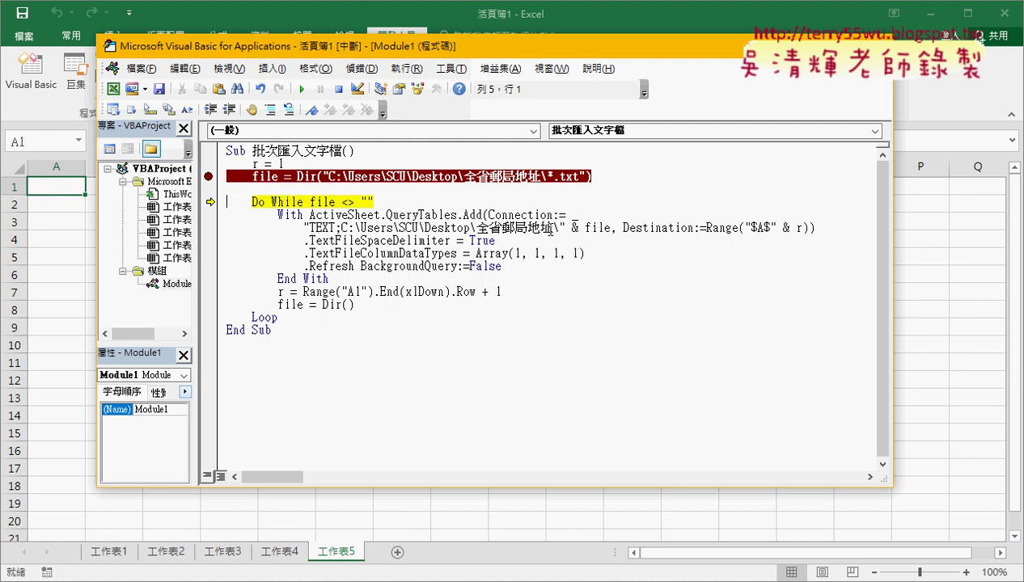
key("F8")
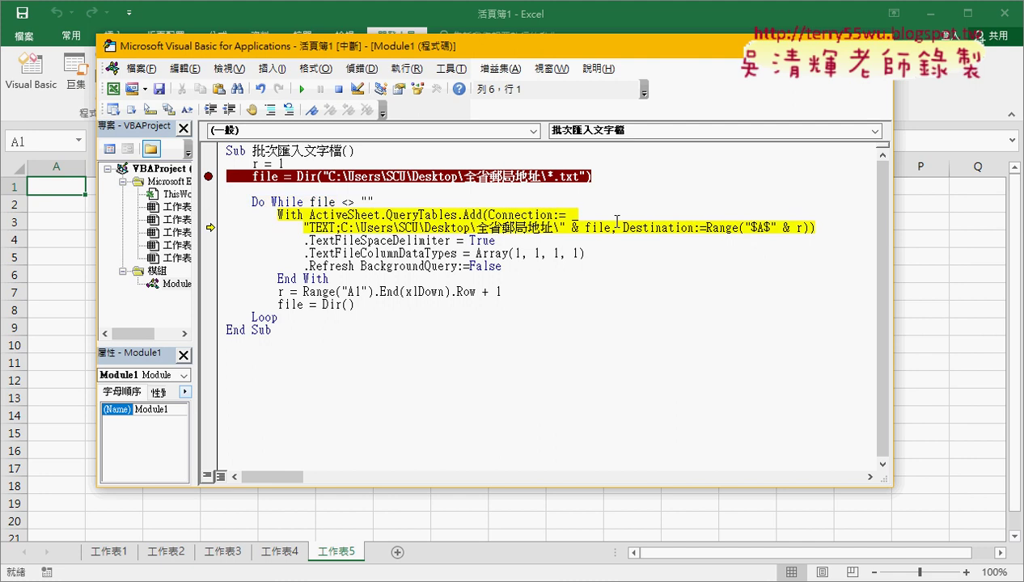
key("F8")
key("F8")
key("F8")
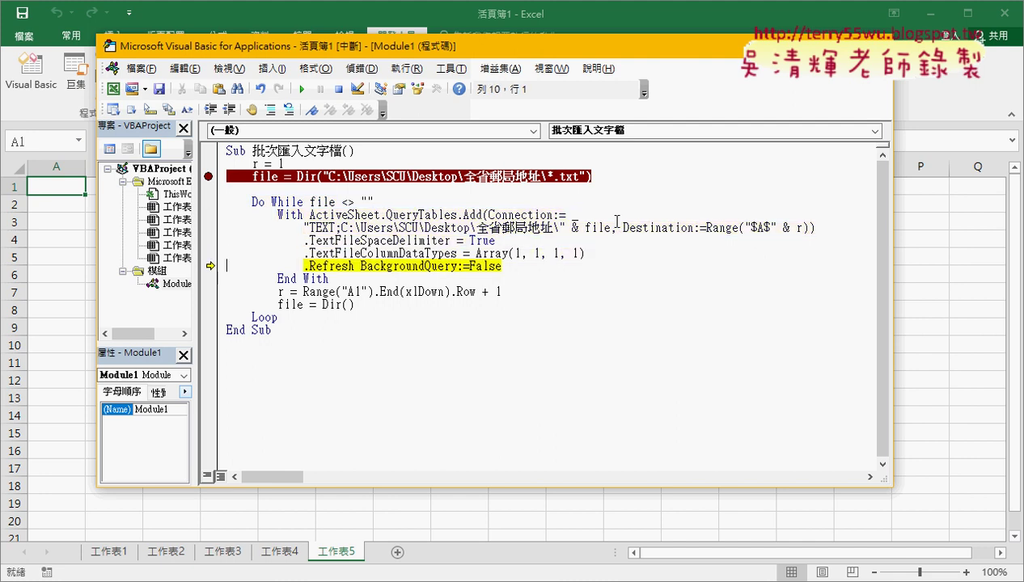
key("F8")
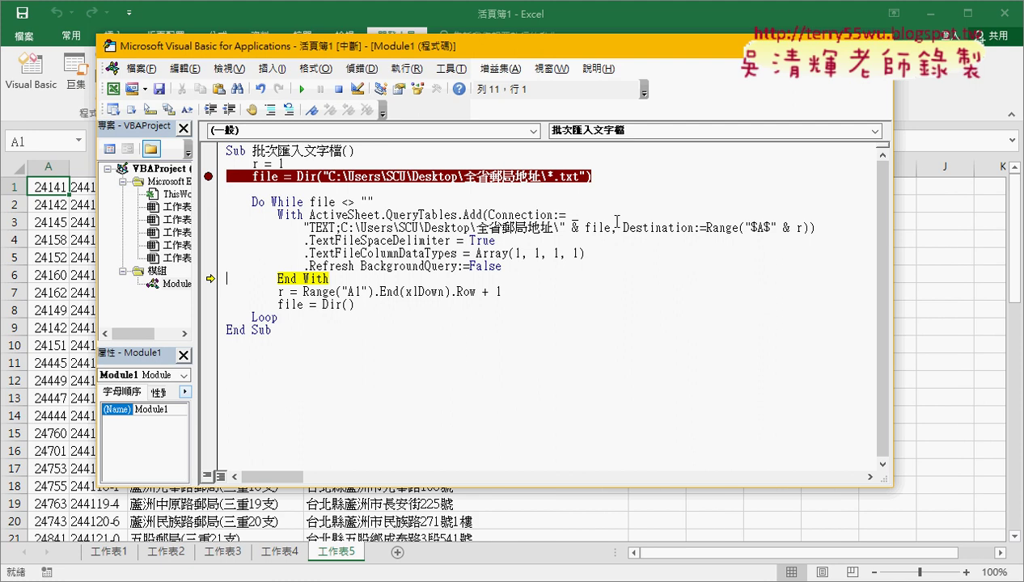
key("F8")
key("F8")
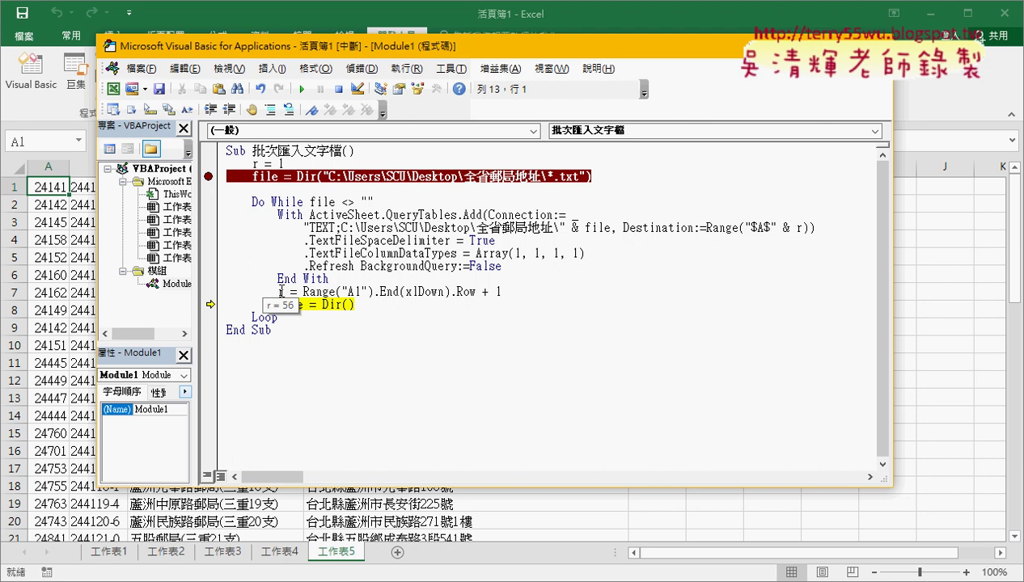
key("F8")
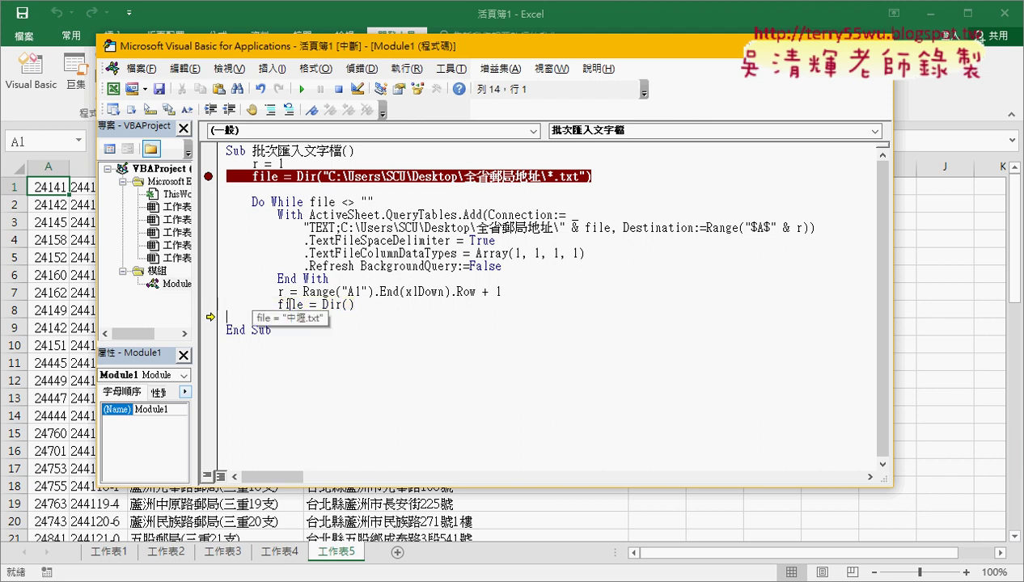
Check in 工作表5 that the 三重 data fills rows down to 55.
left_click(267, 504)
scroll(230, 496, "down", 7)
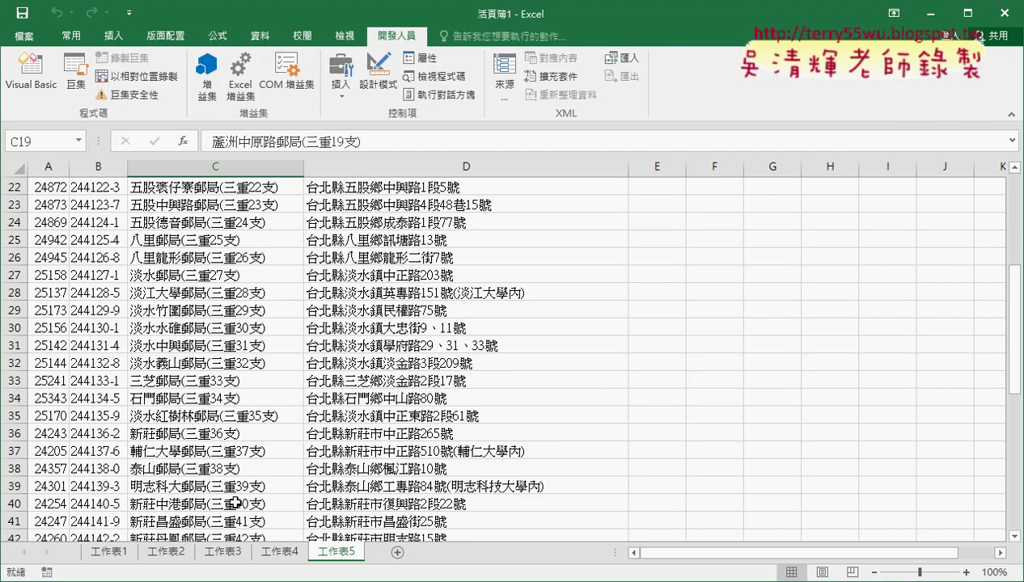
scroll(236, 495, "down", 8)
scroll(231, 481, "down", 4)
scroll(227, 467, "up", 2)
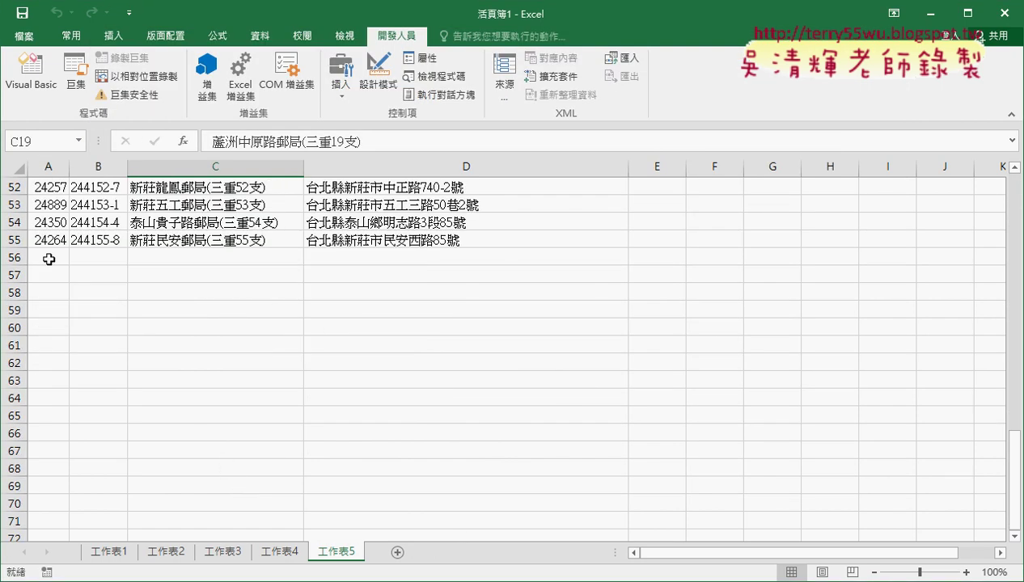
Step twice, clear the breakpoint on the Dir line, and continue the macro to completion.
left_click(400, 566)
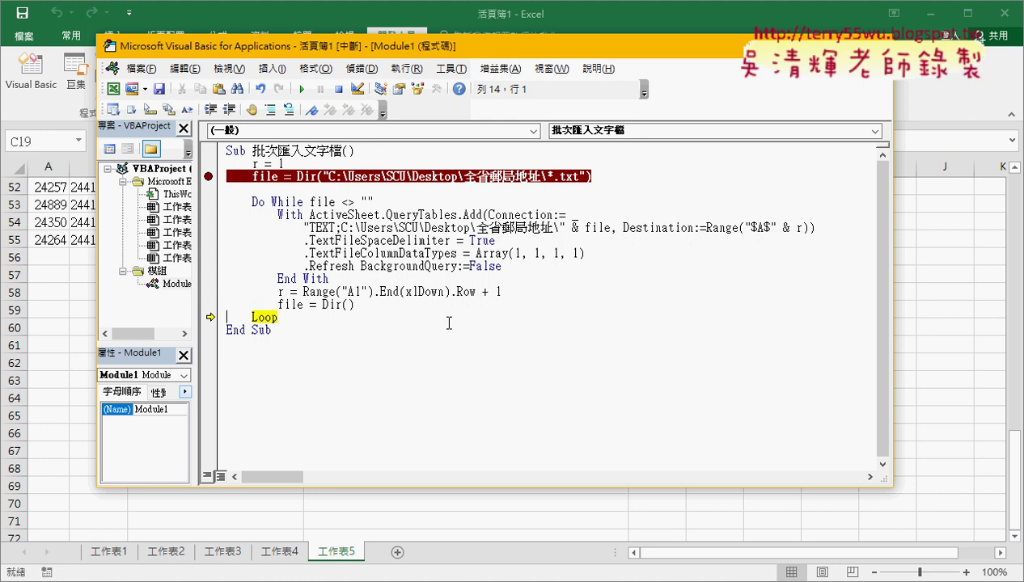
key("F8")
key("F8")
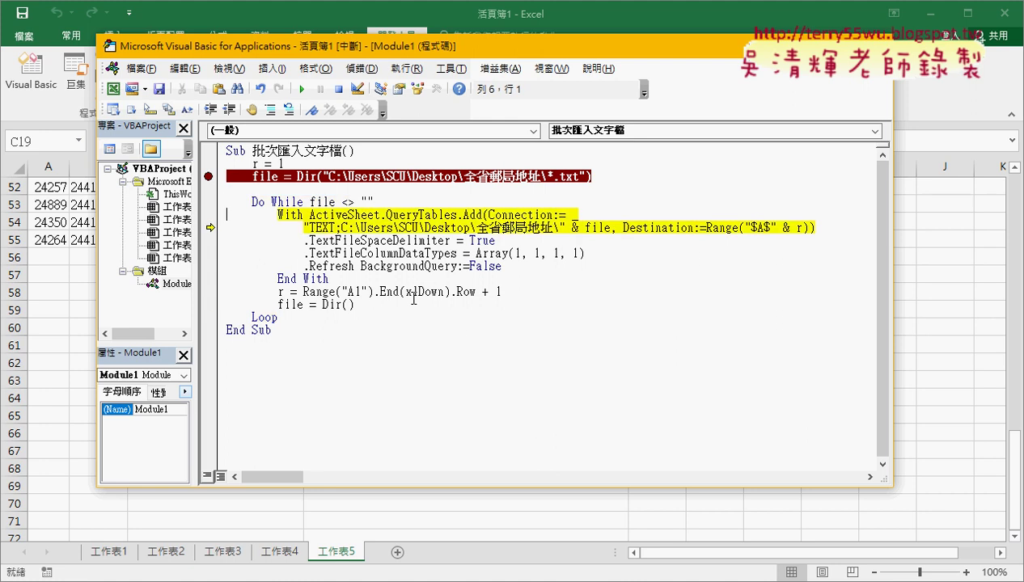
key("F8")
key("F8")
key("F8")
key("F8")
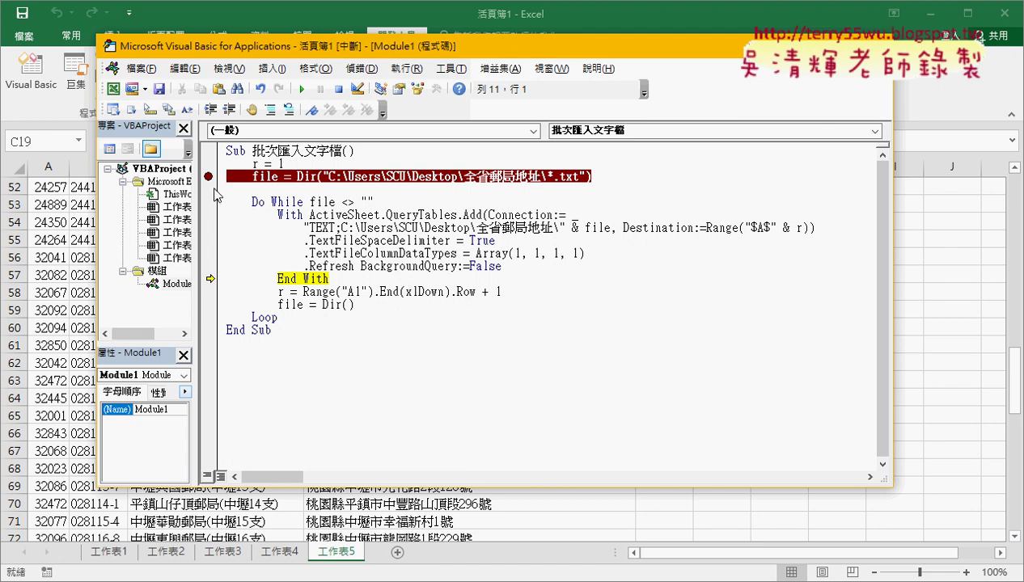
left_click(209, 175)
left_click(304, 91)
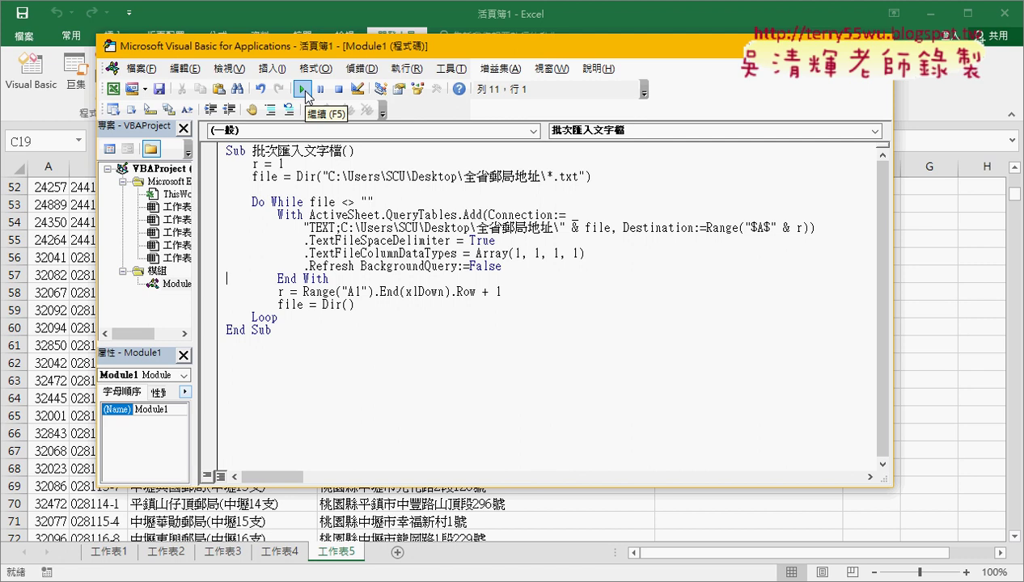
left_click(306, 96)
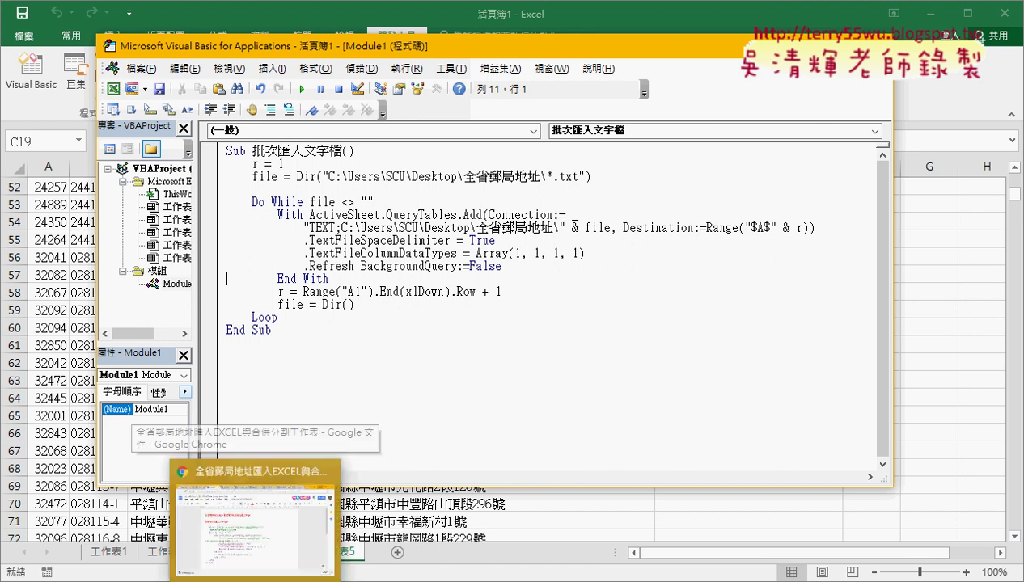
In Google Drive, go up to 單元10 and open the 範例_國產機車車型耗能證明 folder.
left_click(253, 530)
left_click(142, 12)
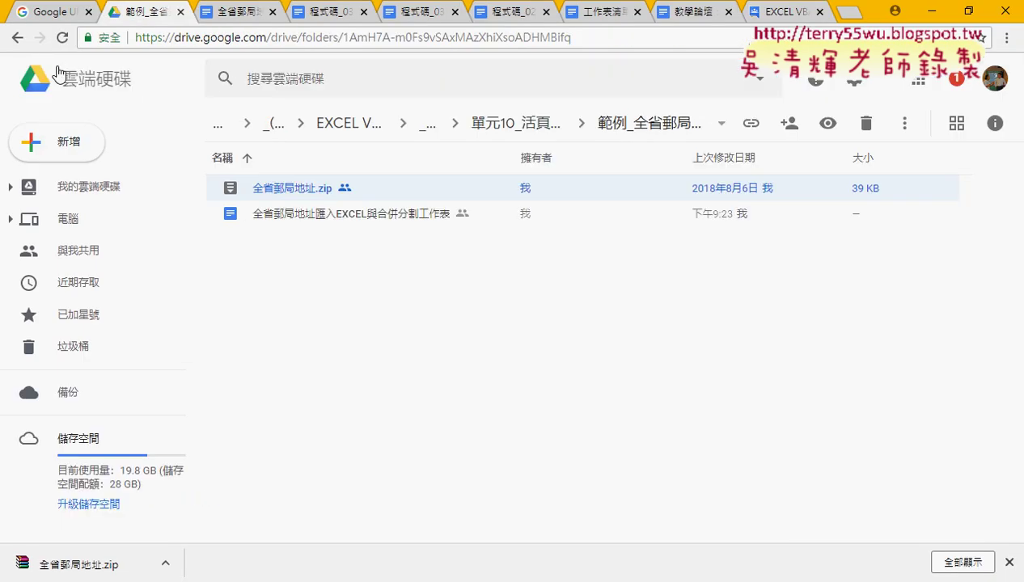
left_click(17, 37)
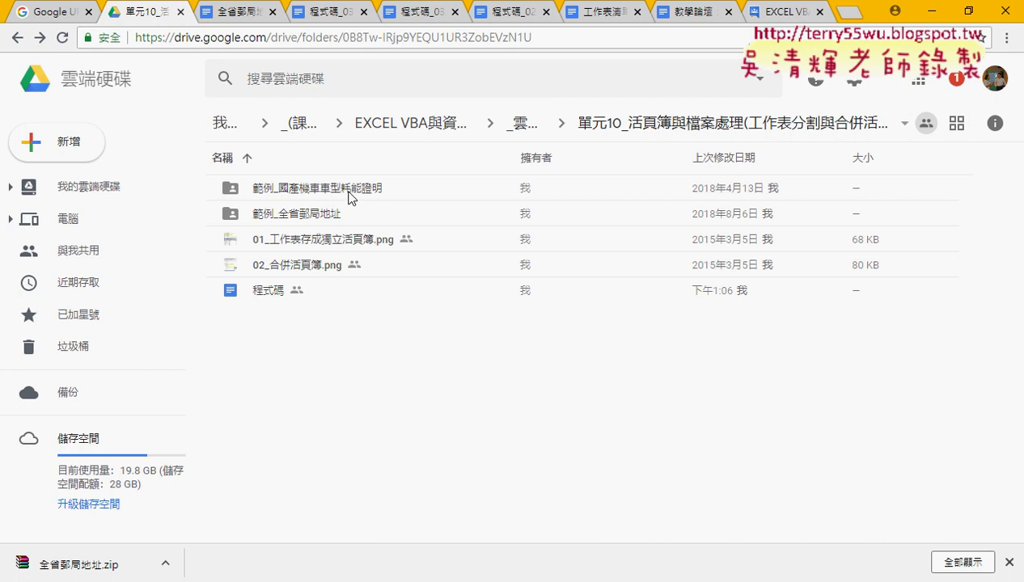
left_click(349, 194)
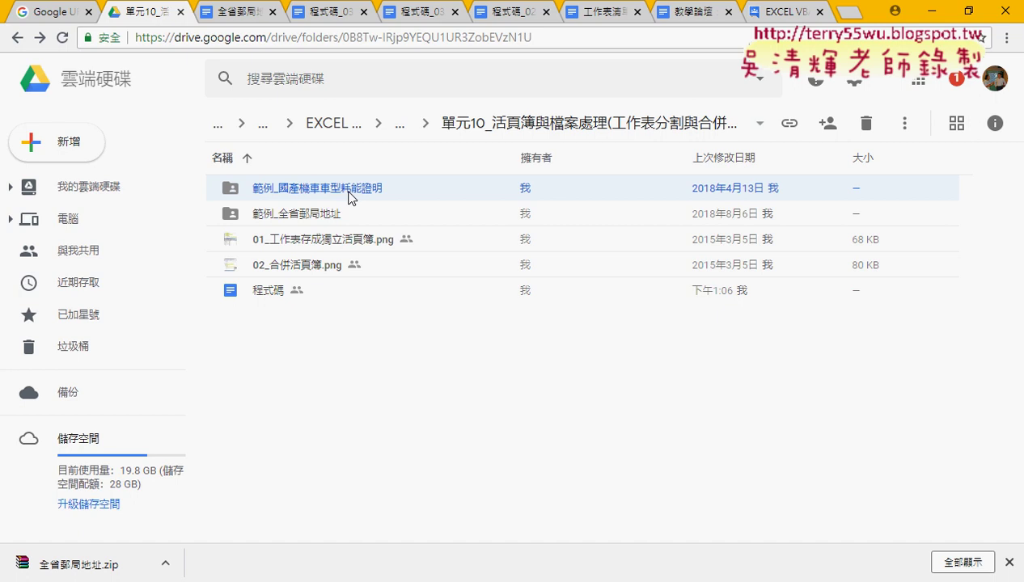
double_click(350, 197)
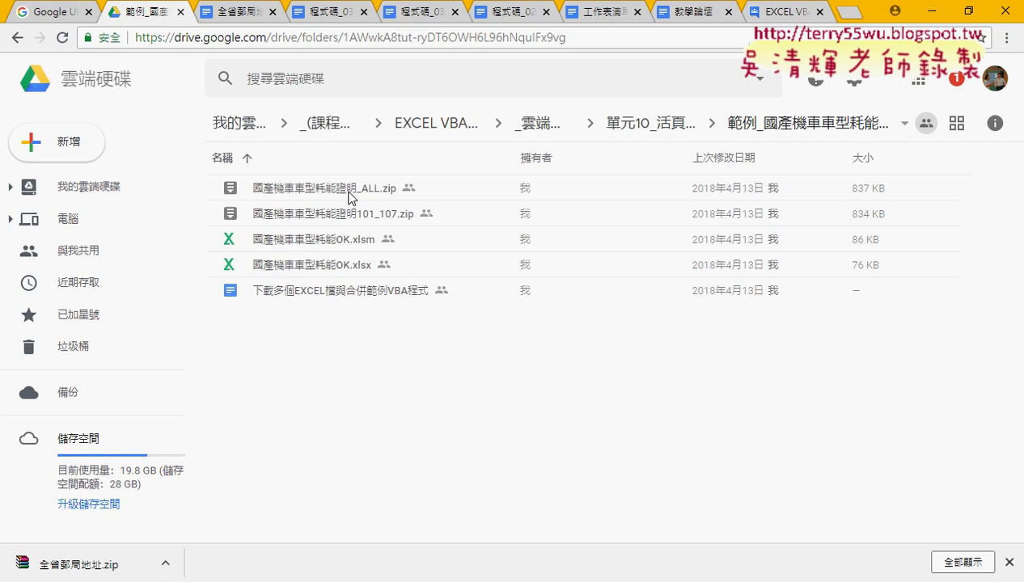
Download the 國產機車車型耗能證明_ALL.zip archive.
left_click(357, 191)
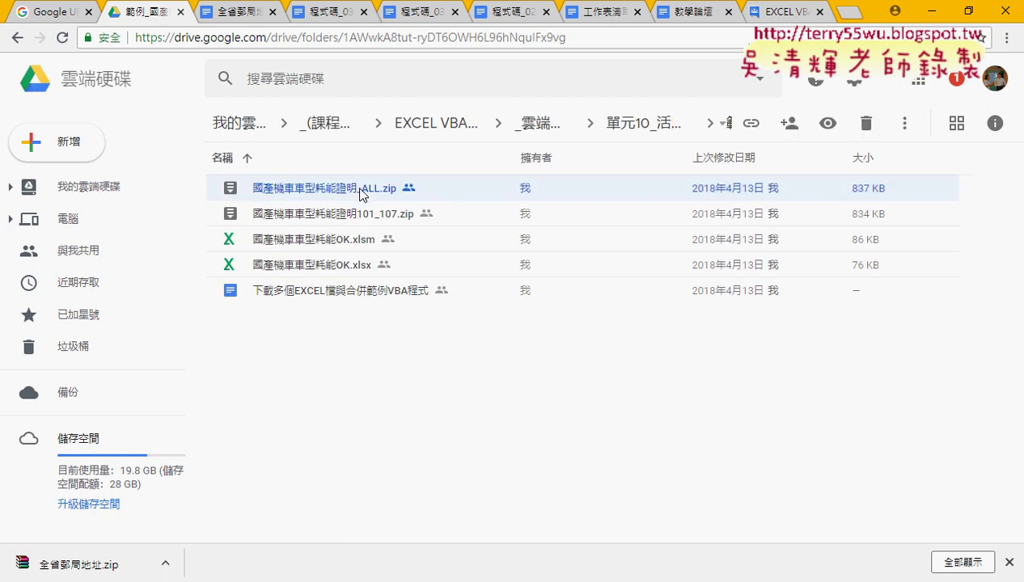
right_click(361, 196)
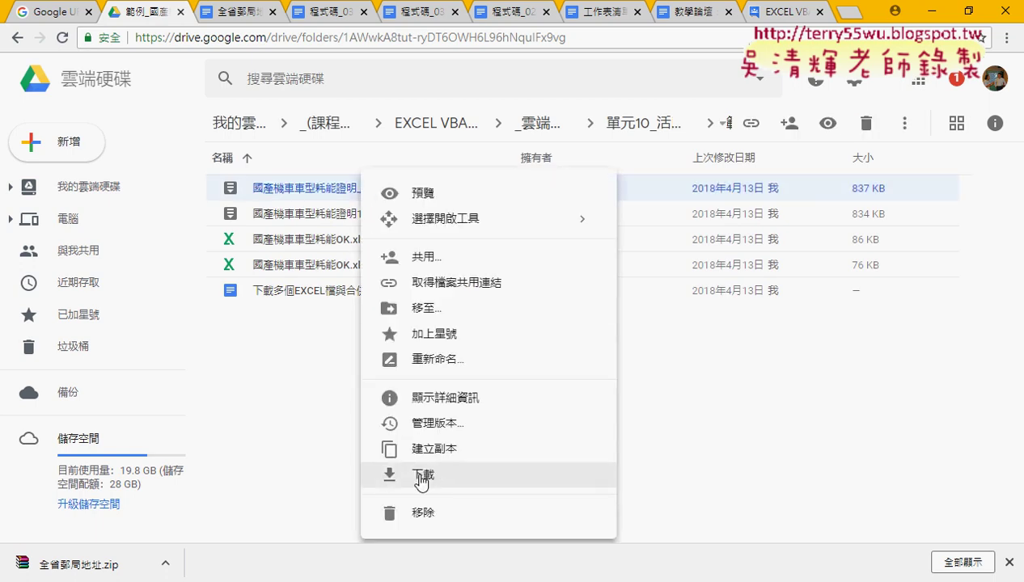
left_click(421, 483)
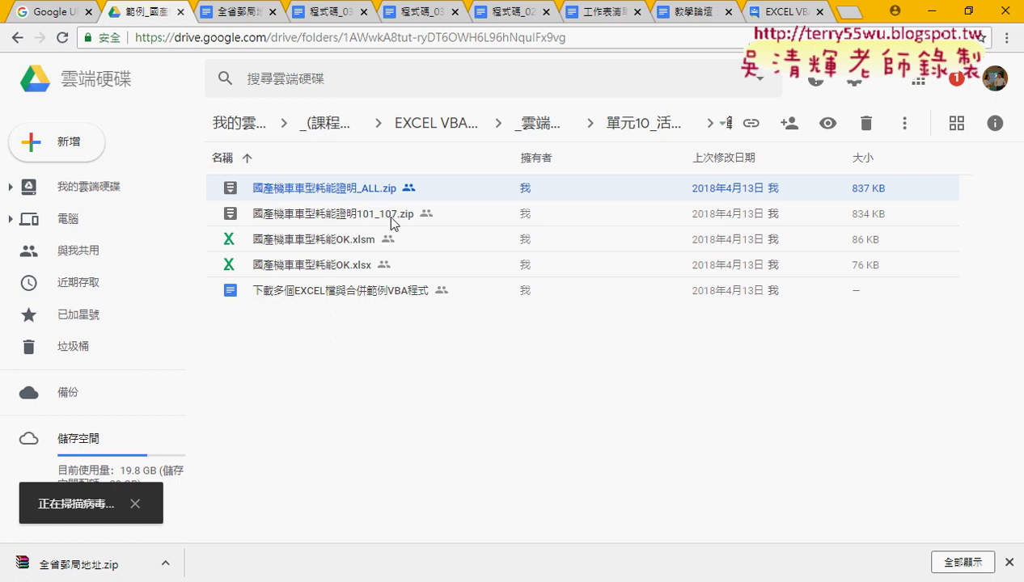
left_click(296, 298)
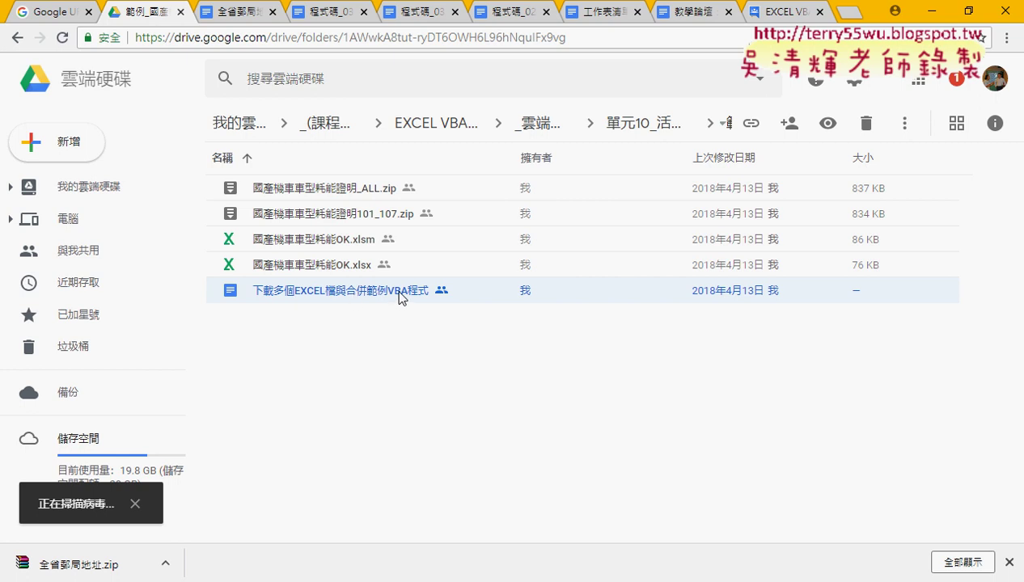
Open the 下載多個EXCEL檔與合併範例VBA程式 notes and launch the moeaboe.gov.tw data-source site in a new tab.
double_click(399, 297)
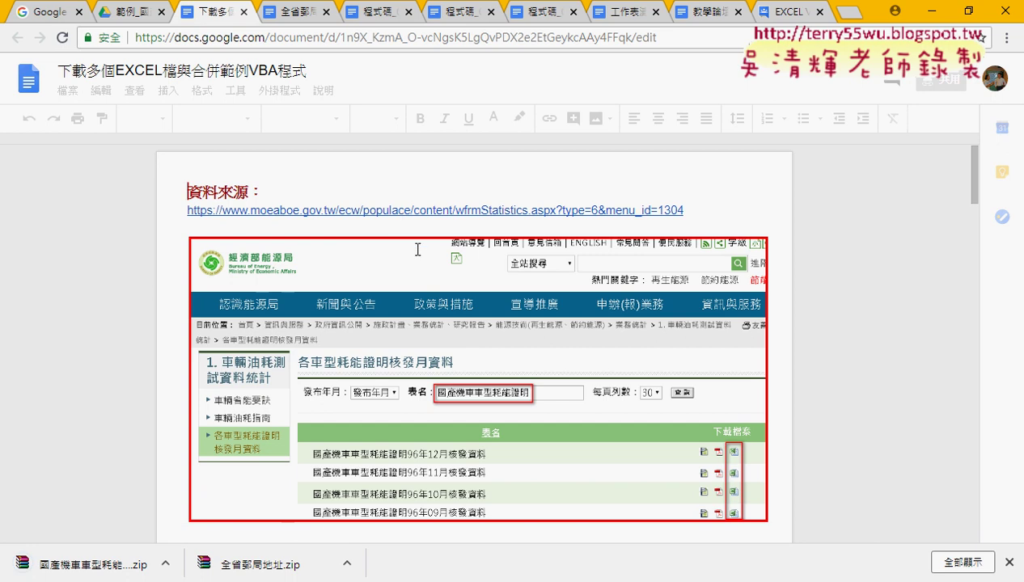
left_click(352, 211)
left_click(306, 235)
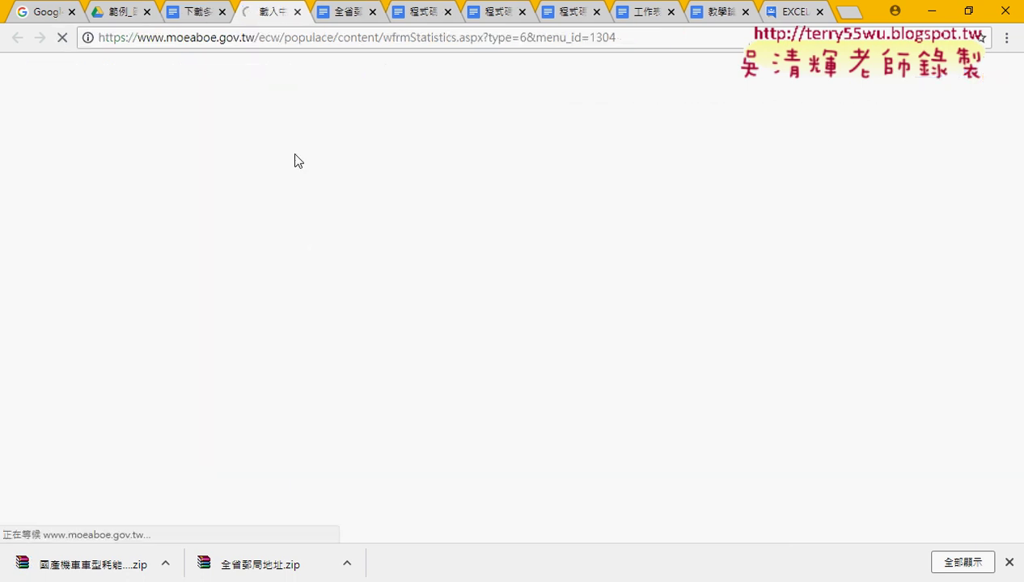
left_click(207, 11)
scroll(242, 501, "down", 1)
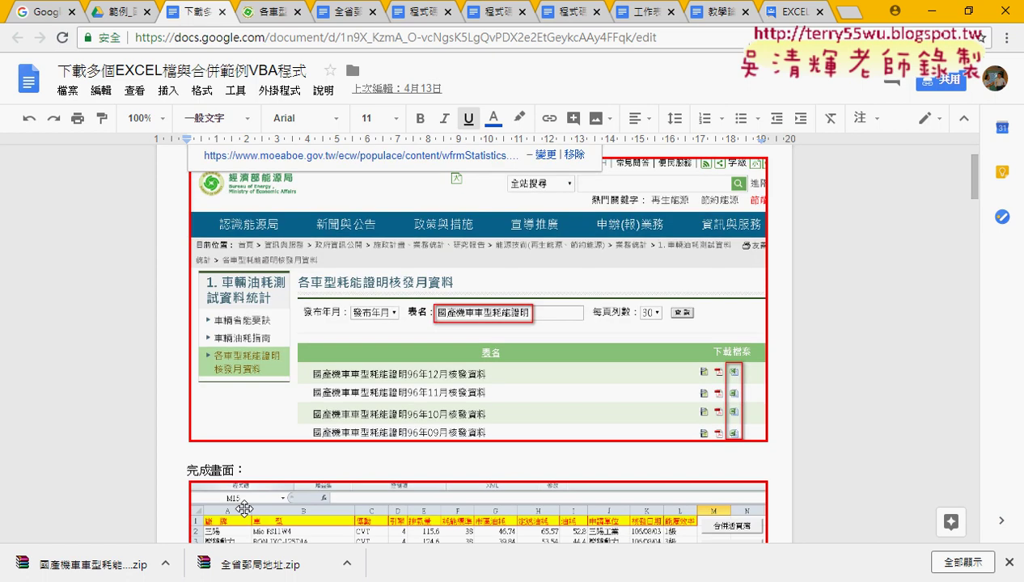
Extract 國產機車車型耗能證明_ALL.zip here with WinRAR, check the 131 desbic .xls files, then close Explorer.
left_click(165, 564)
left_click(220, 509)
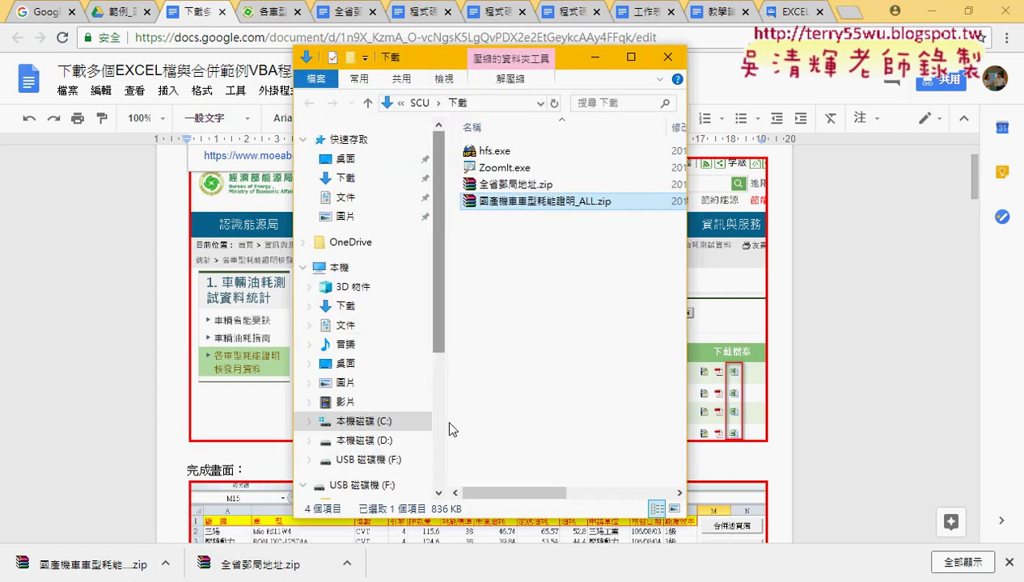
right_click(542, 206)
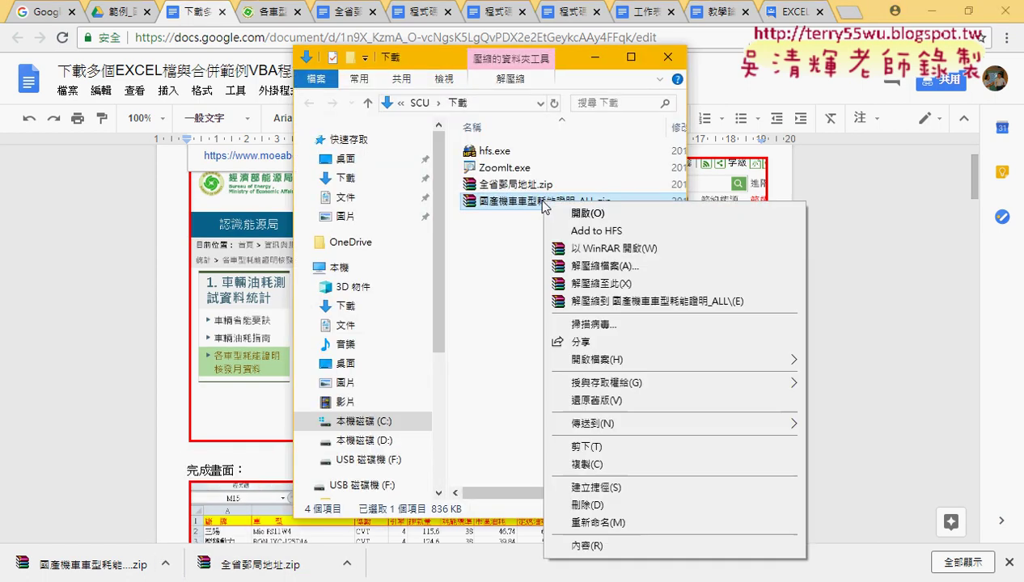
left_click(590, 284)
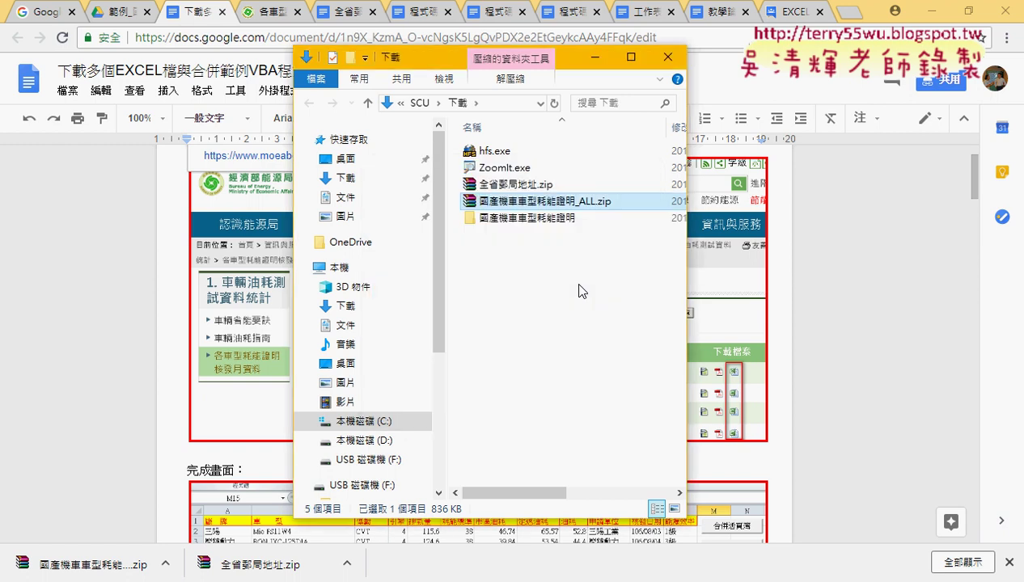
double_click(518, 152)
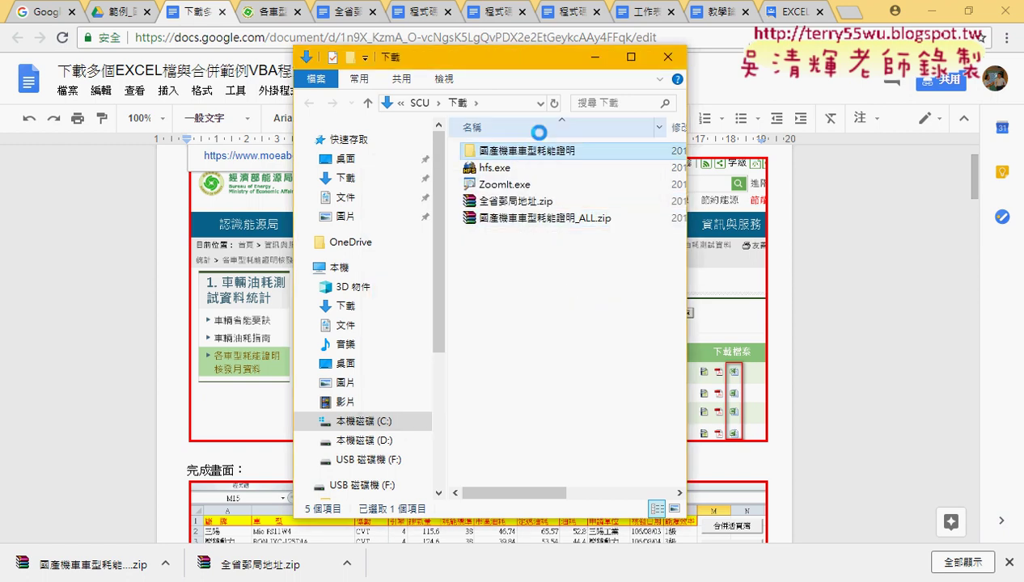
left_click(630, 57)
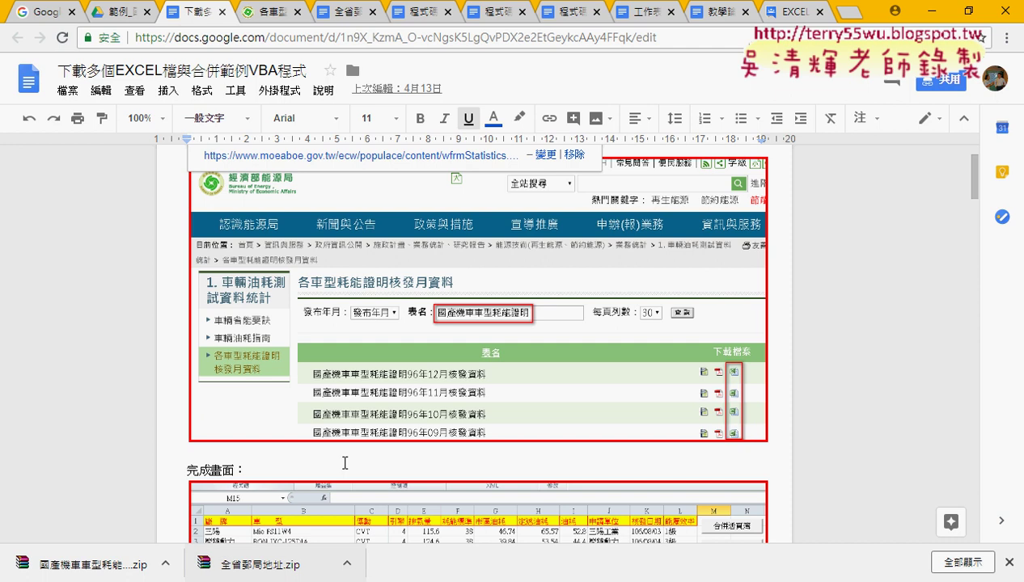
Read through the Do While import macro's VBA code, then return to the Google Drive example folder.
scroll(494, 401, "down", 2)
scroll(566, 388, "down", 2)
scroll(613, 379, "down", 1)
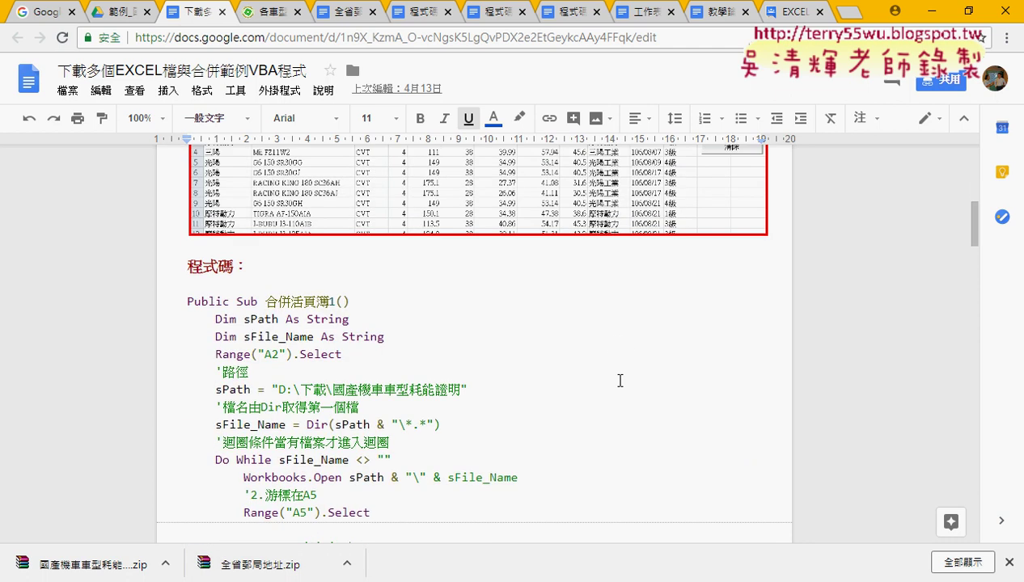
scroll(620, 381, "down", 1)
scroll(620, 380, "down", 1)
scroll(619, 380, "down", 2)
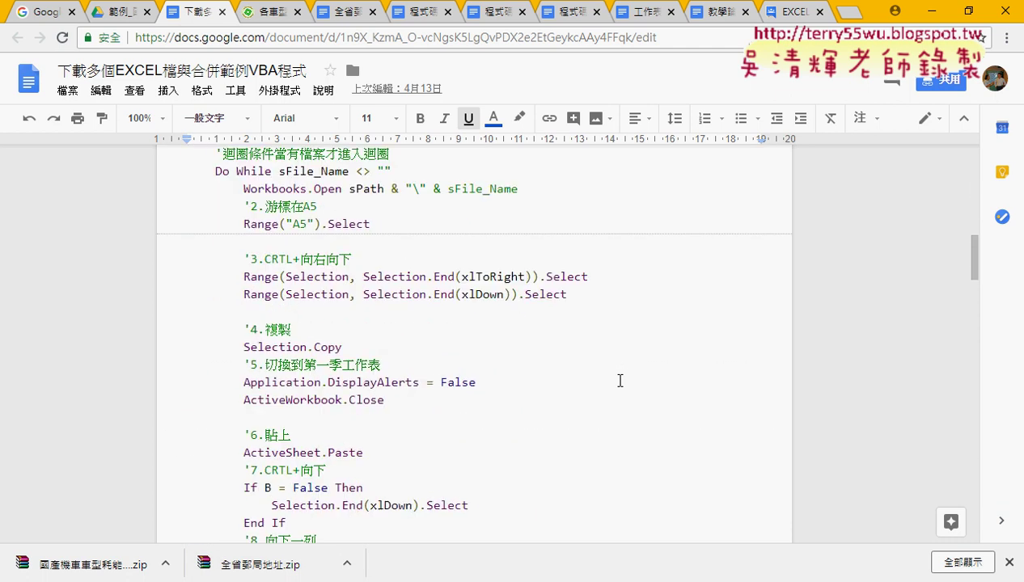
scroll(619, 380, "down", 1)
scroll(619, 380, "down", 1)
scroll(606, 388, "up", 2)
scroll(531, 398, "up", 4)
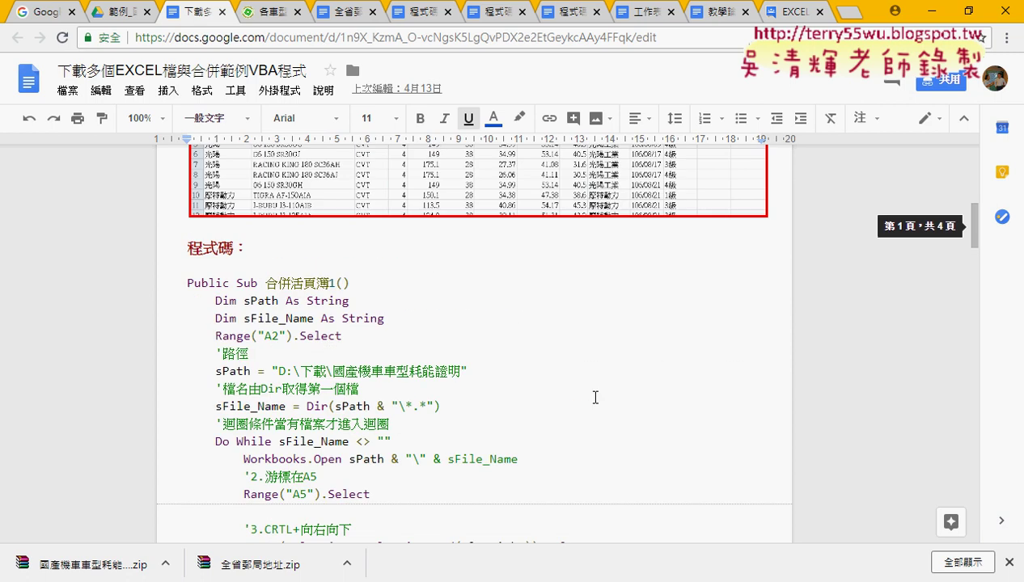
scroll(589, 400, "up", 4)
left_click(109, 8)
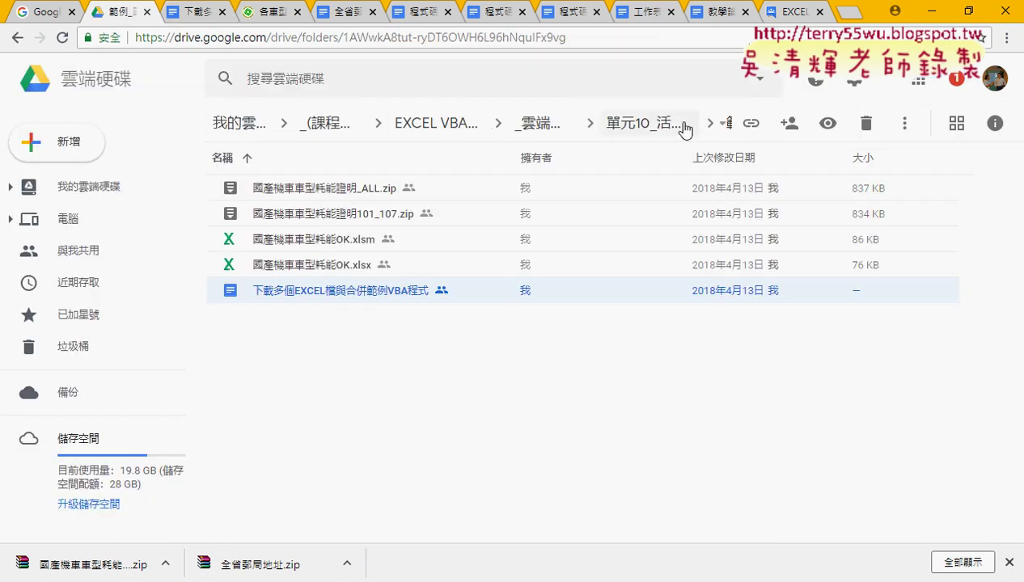
Go up to the folder listing all units and point out the 單元10, 單元11 and 單元12 folders.
left_click(651, 128)
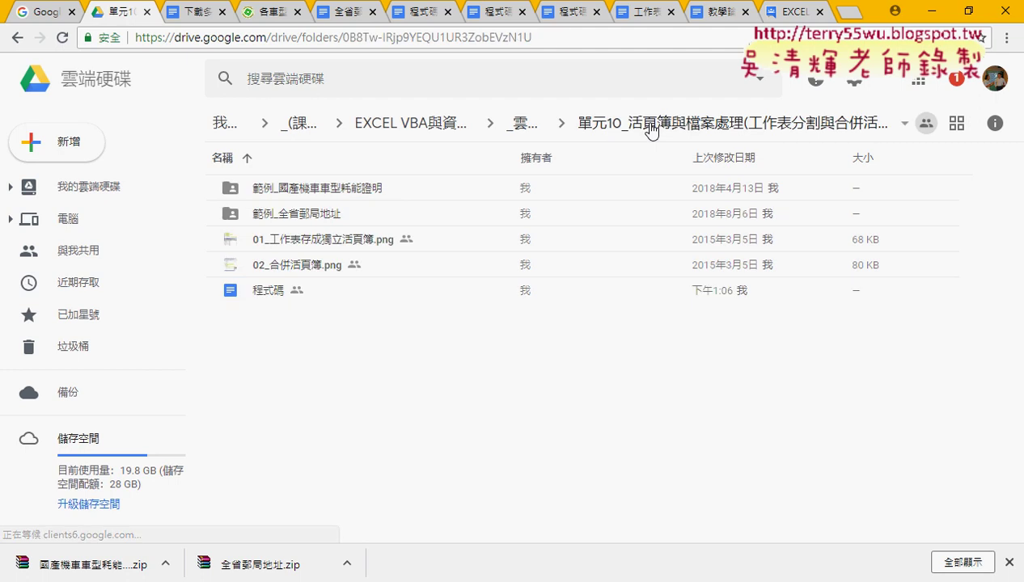
left_click(538, 125)
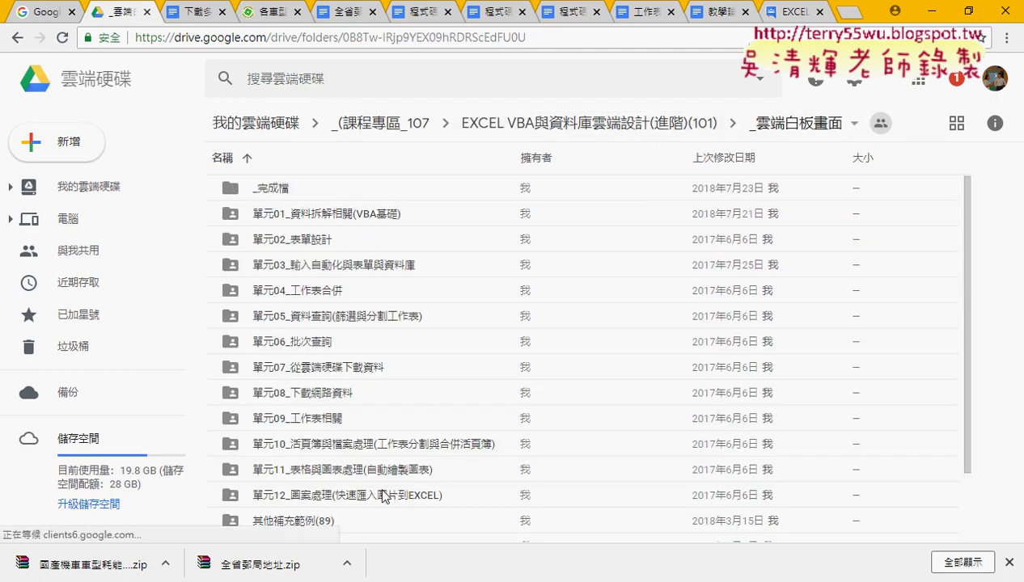
left_click(377, 470)
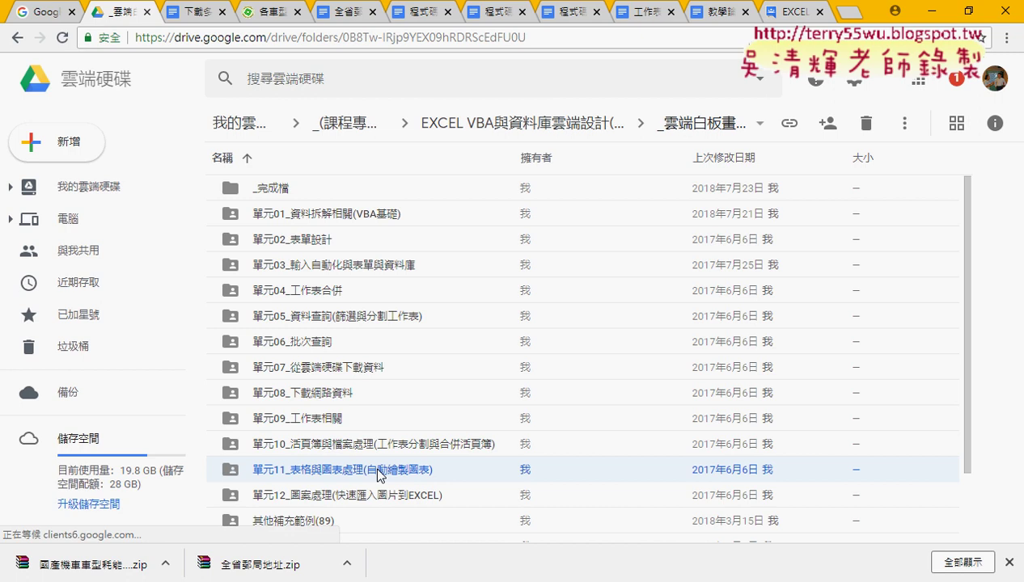
left_click(369, 494)
left_click(371, 466)
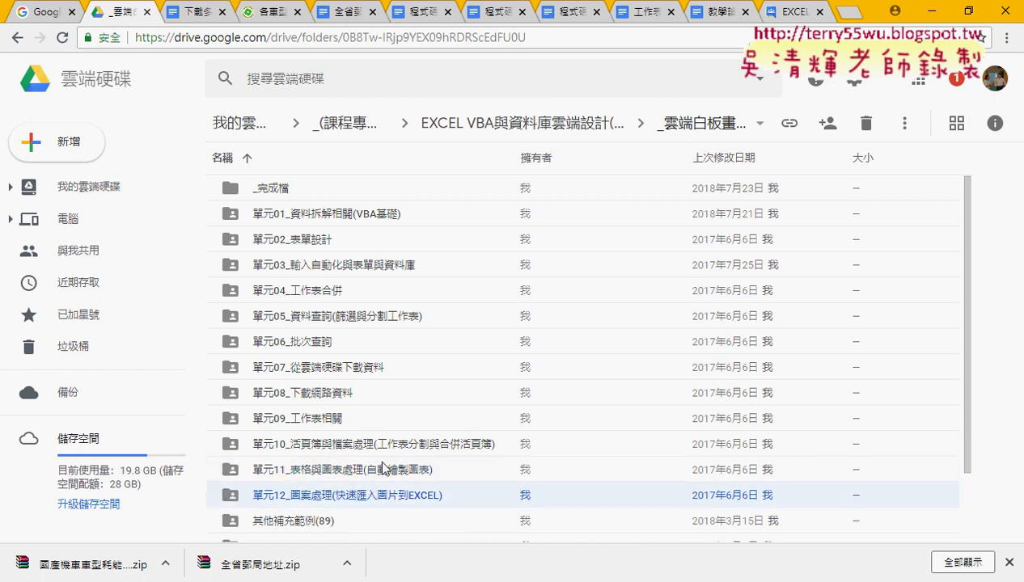
left_click(385, 446)
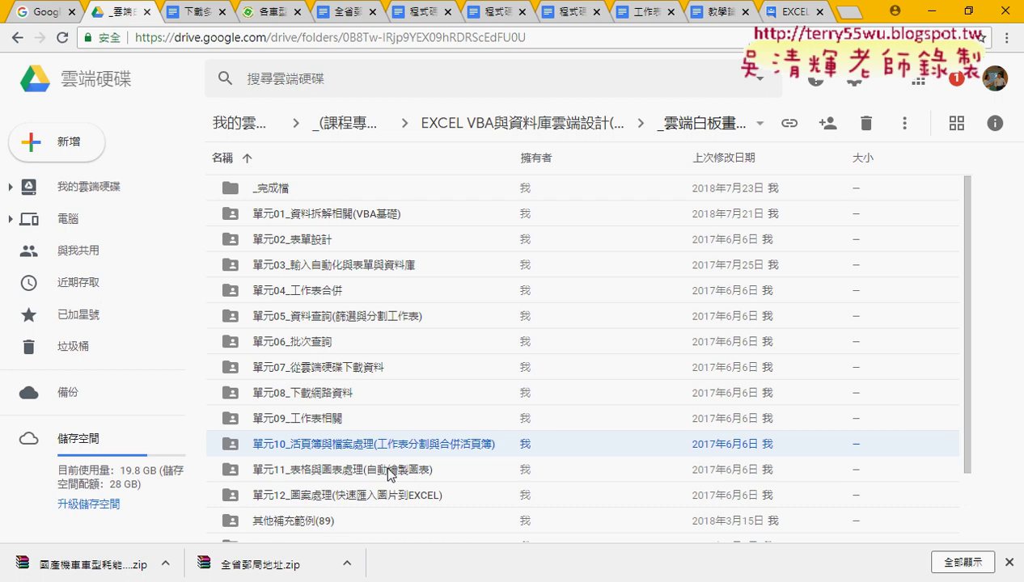
left_click(387, 467)
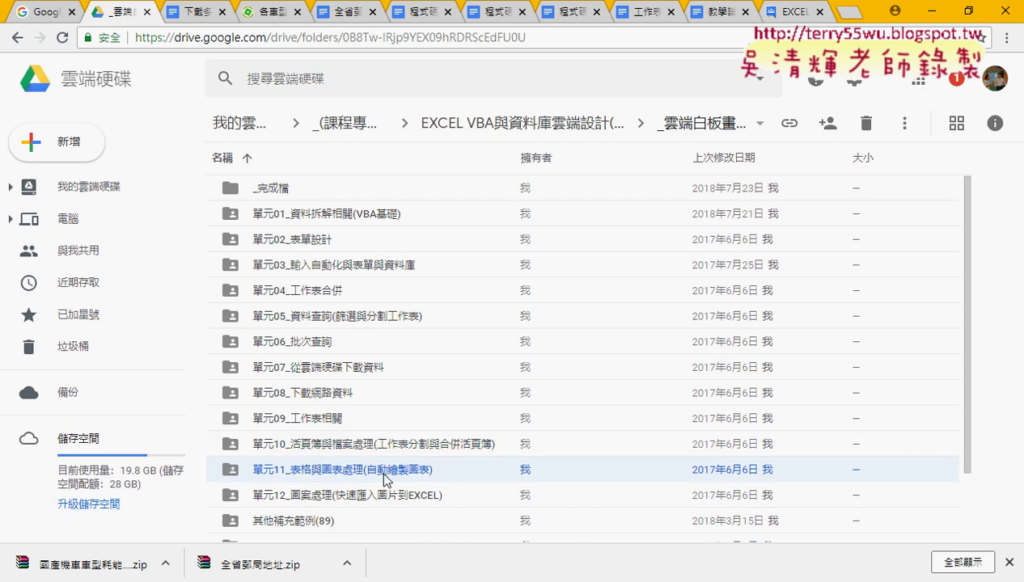
left_click(385, 504)
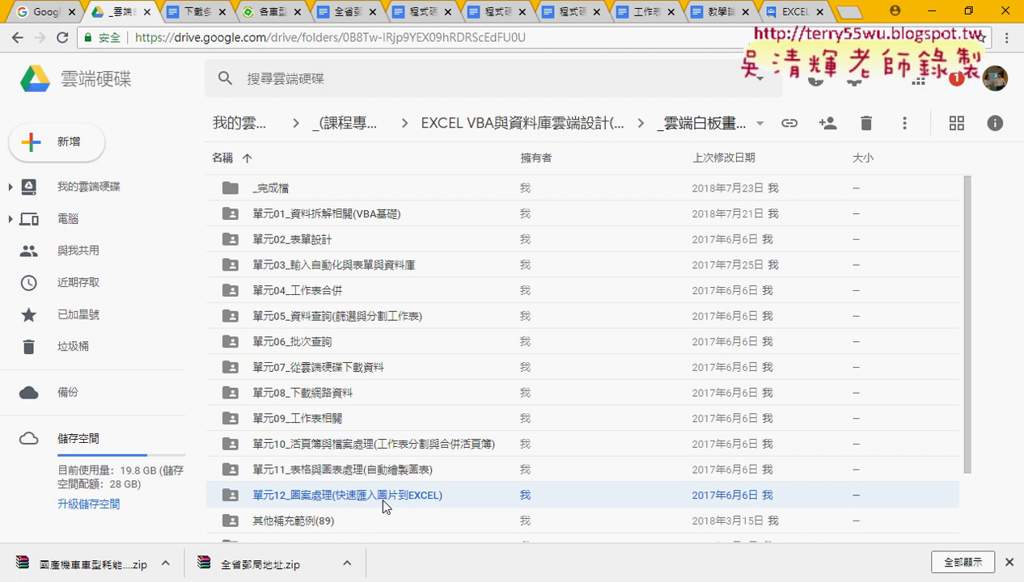
Open 程式碼.docx via 其他補充範例(89) > 02_進階 > 範例_如何批次轉PDF檔(20150821).
double_click(320, 524)
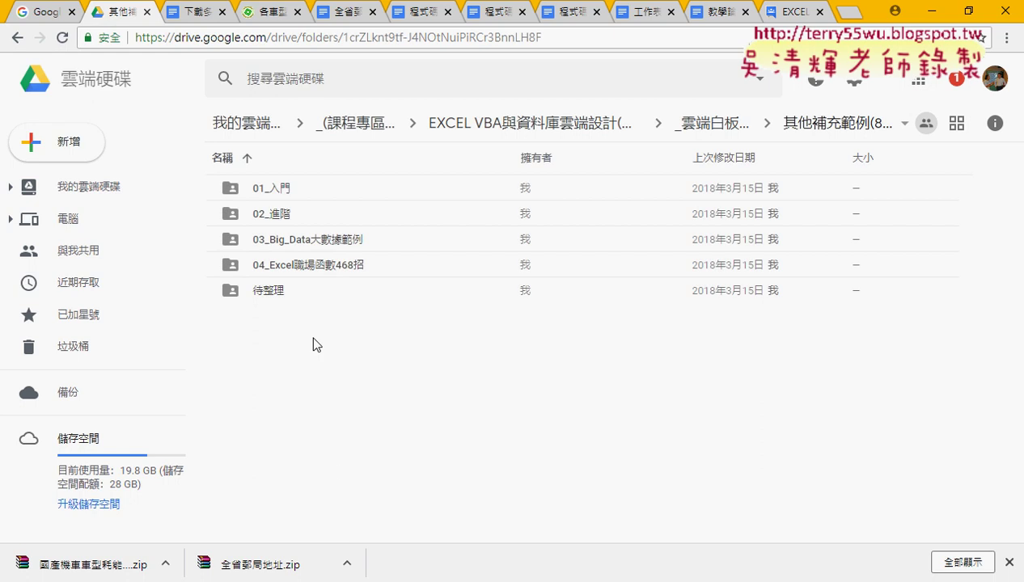
double_click(303, 220)
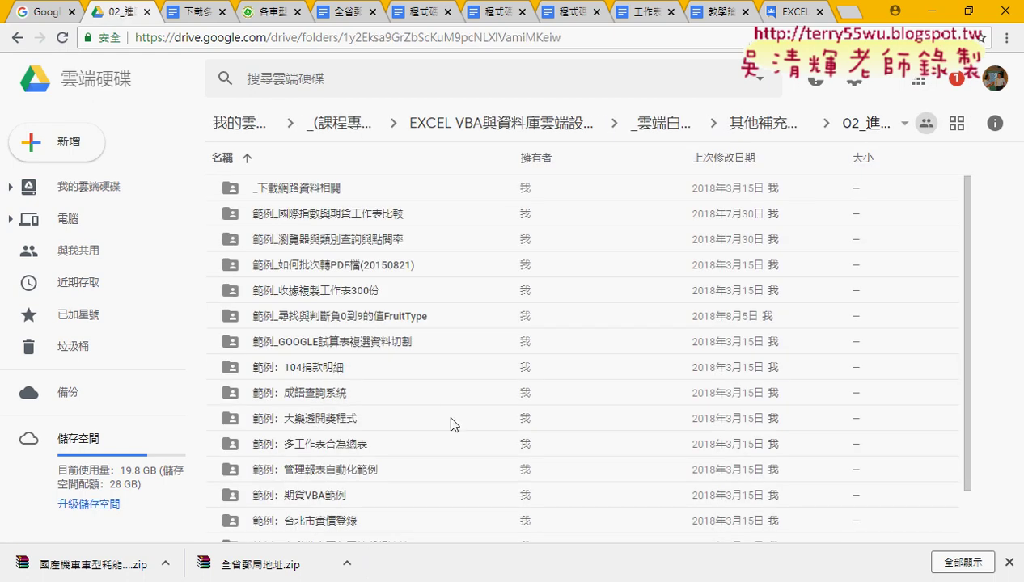
scroll(449, 420, "down", 1)
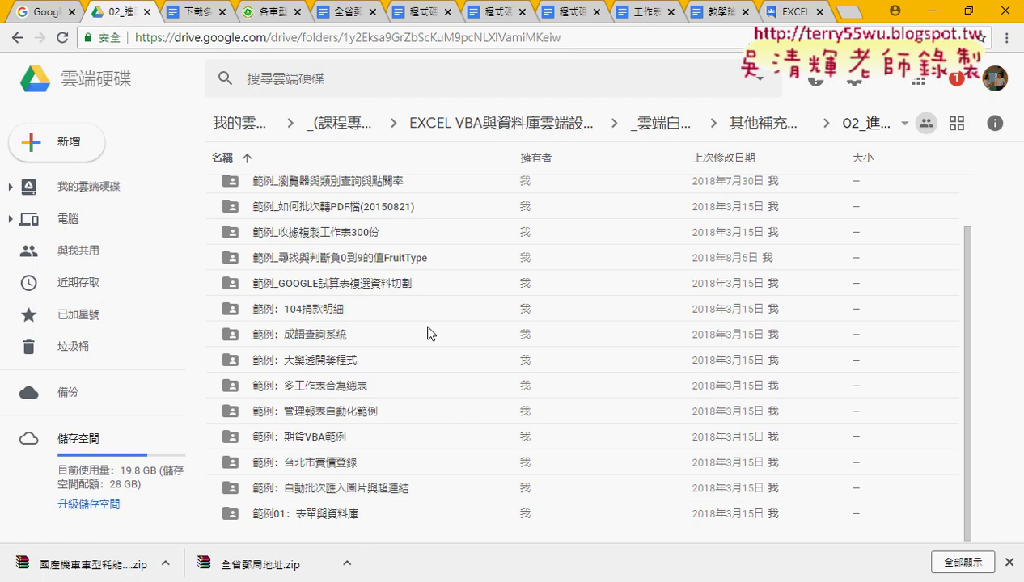
left_click(381, 208)
double_click(411, 210)
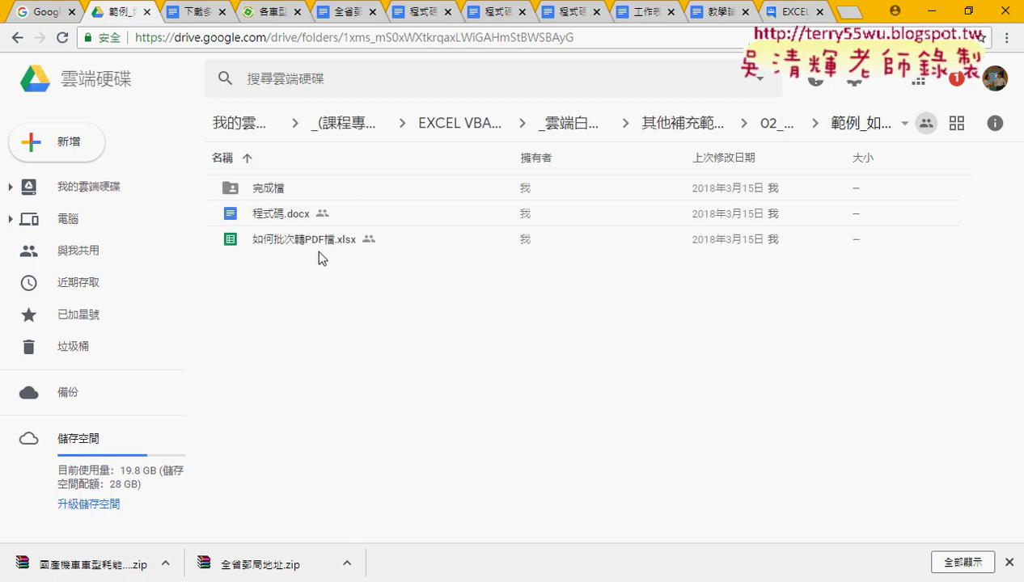
double_click(286, 220)
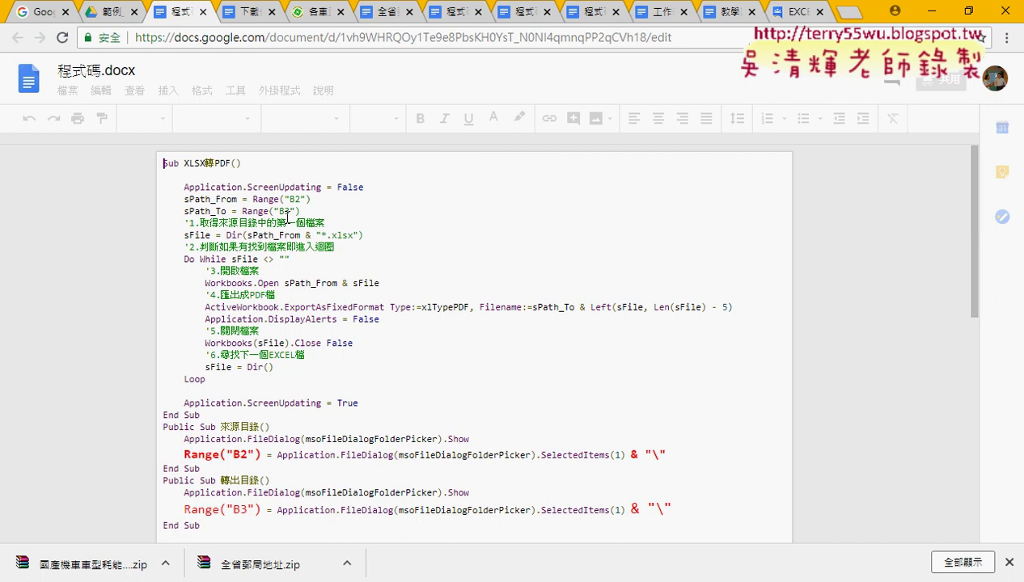
Close the 程式碼.docx batch-PDF code and show the 全省郵局地址匯入EXCEL與合併分割工作表 document.
scroll(369, 313, "down", 3)
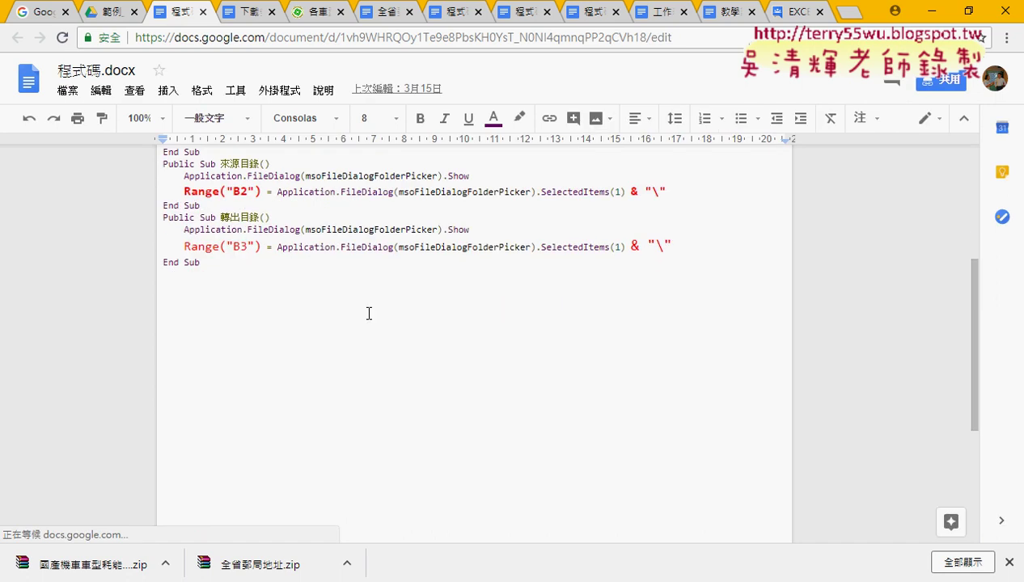
scroll(369, 313, "up", 2)
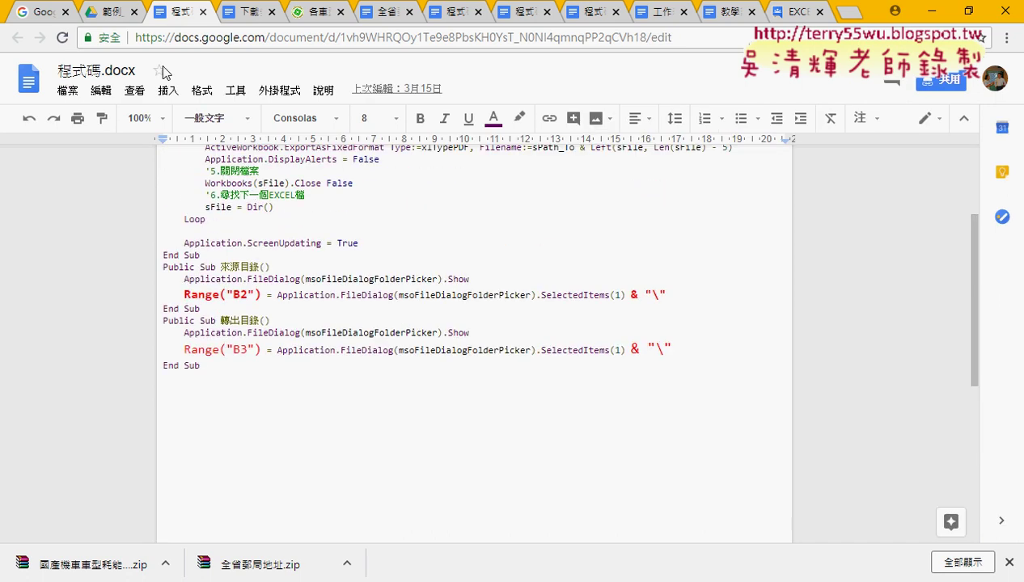
left_click(202, 12)
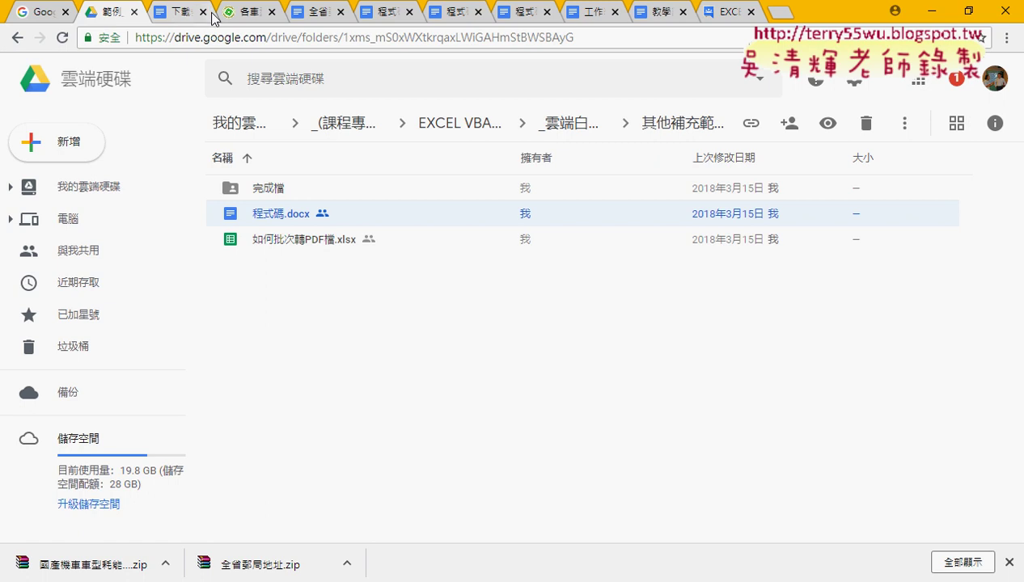
left_click(321, 13)
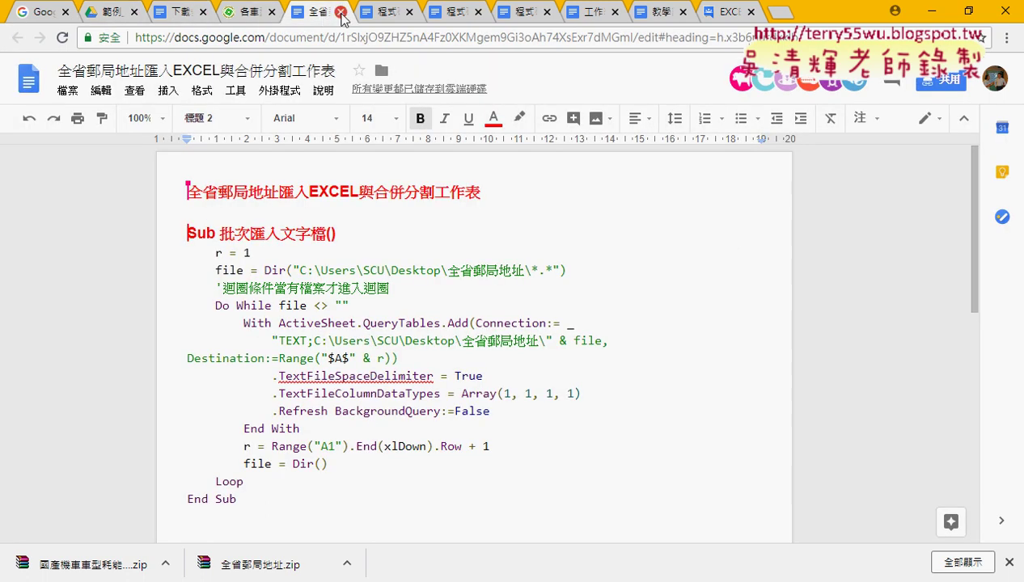